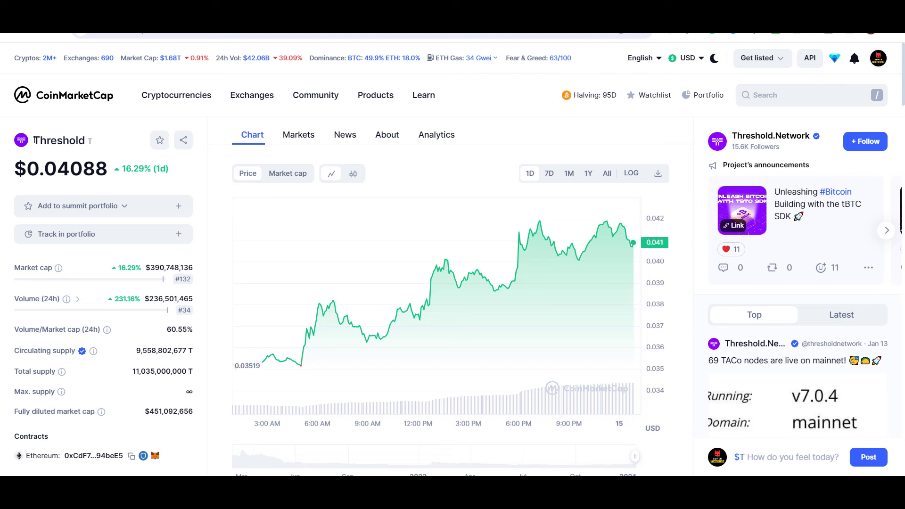
# Highlight the Threshold coin name on its CoinMarketCap price page
pyautogui.moveTo(35, 140); pyautogui.dragTo(48, 142)
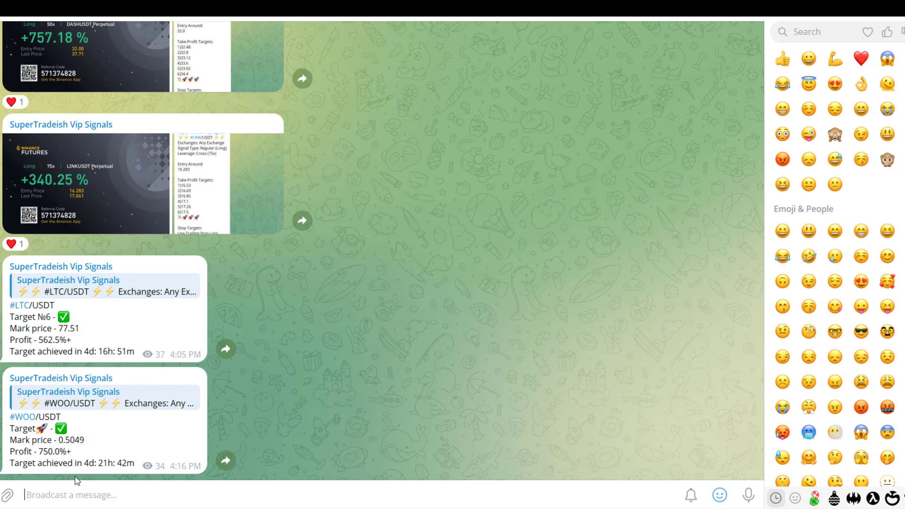
# In Telegram, highlight the latest profit figures and view the LINKUSDT and DASHUSDT trade result images in the SuperTradeish Vip Signals channel
pyautogui.moveTo(34, 452); pyautogui.dragTo(73, 452)
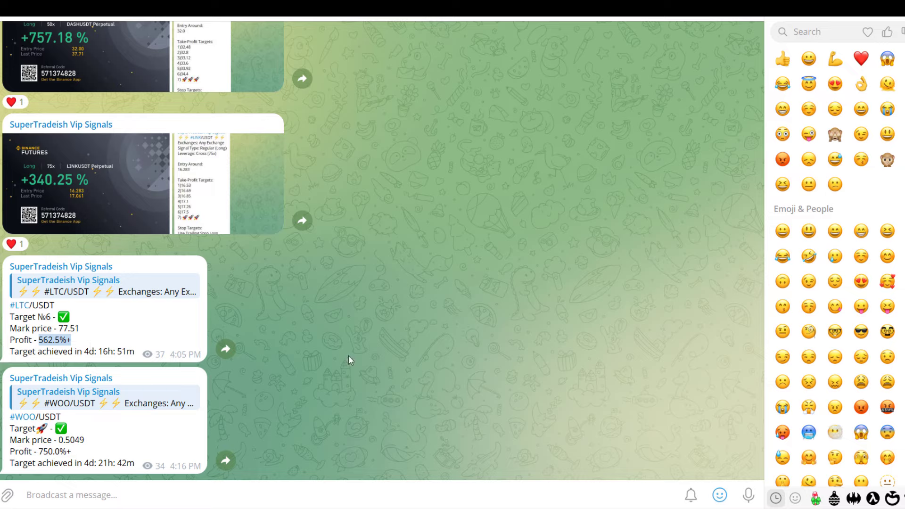
pyautogui.scroll(3, 456, 368)
pyautogui.click(117, 354)
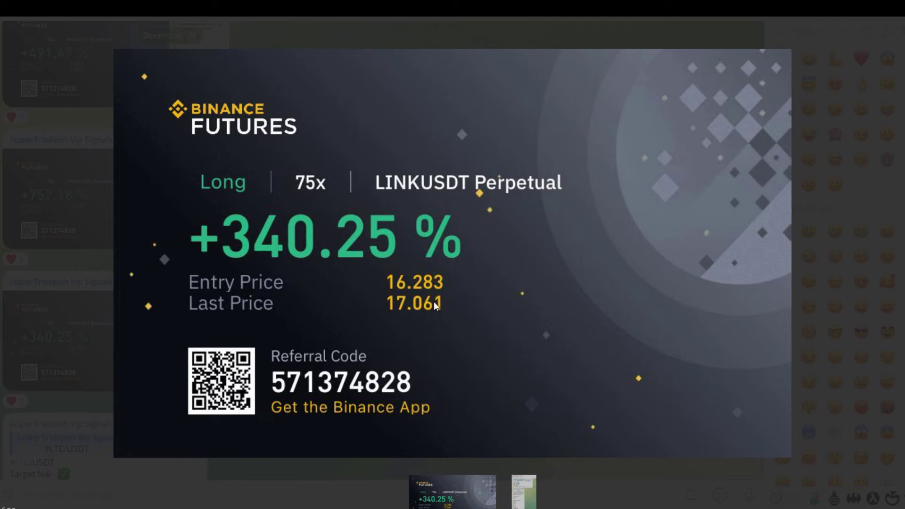
pyautogui.press('Escape')
pyautogui.scroll(1, 123, 232)
pyautogui.click(126, 239)
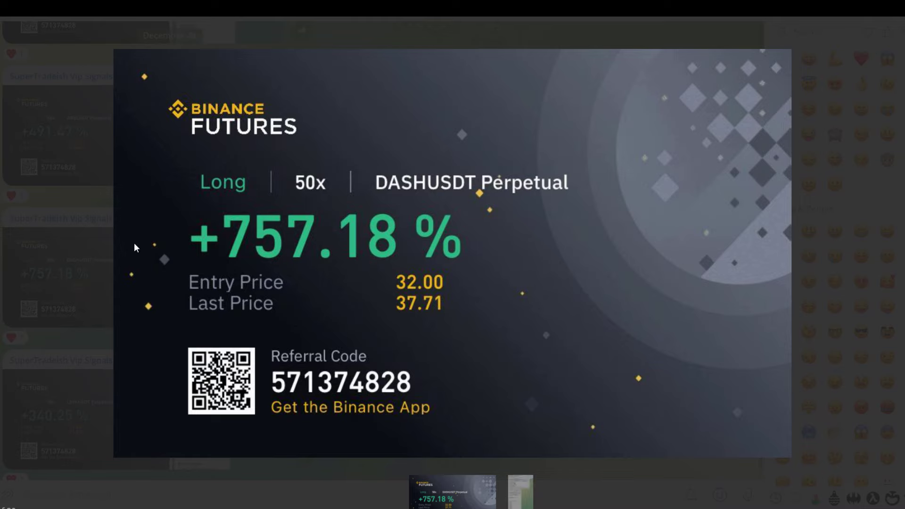
pyautogui.click(432, 29)
# View the ARBUSDT, AAVEUSDT and ACEUSDT trade result images in the signals channel, closing each one
pyautogui.scroll(1, 361, 117)
pyautogui.click(101, 285)
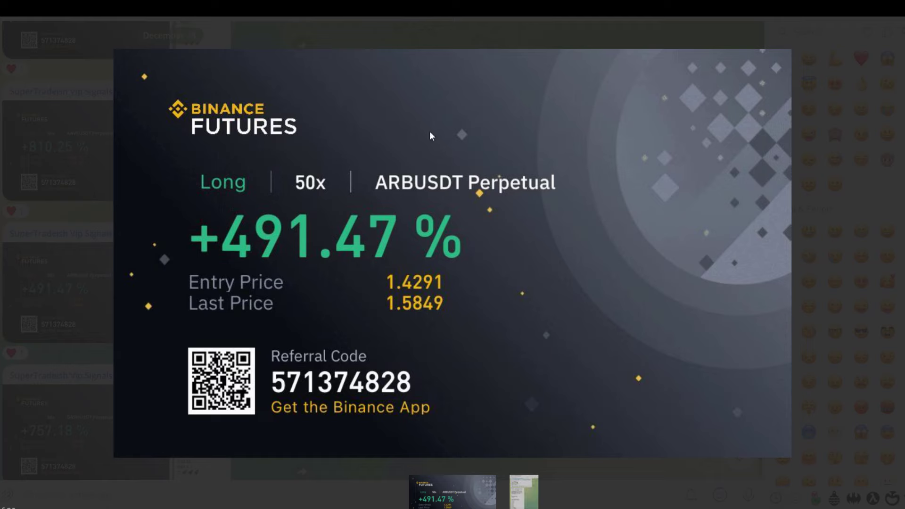
pyautogui.click(422, 24)
pyautogui.scroll(1, 374, 135)
pyautogui.click(89, 330)
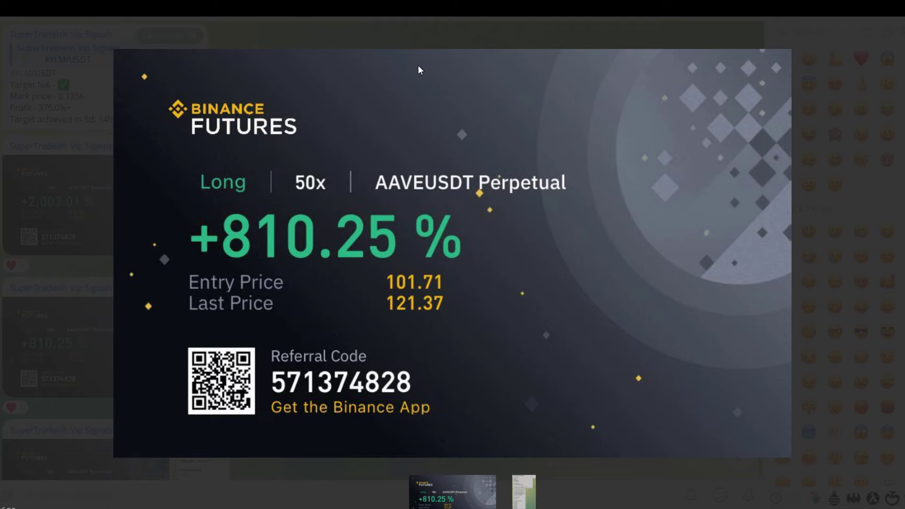
pyautogui.click(420, 27)
pyautogui.click(140, 193)
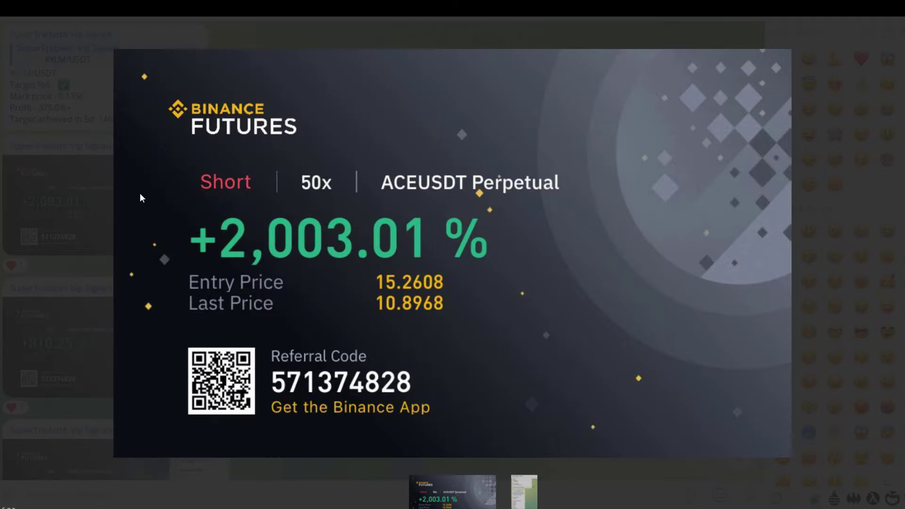
pyautogui.click(378, 18)
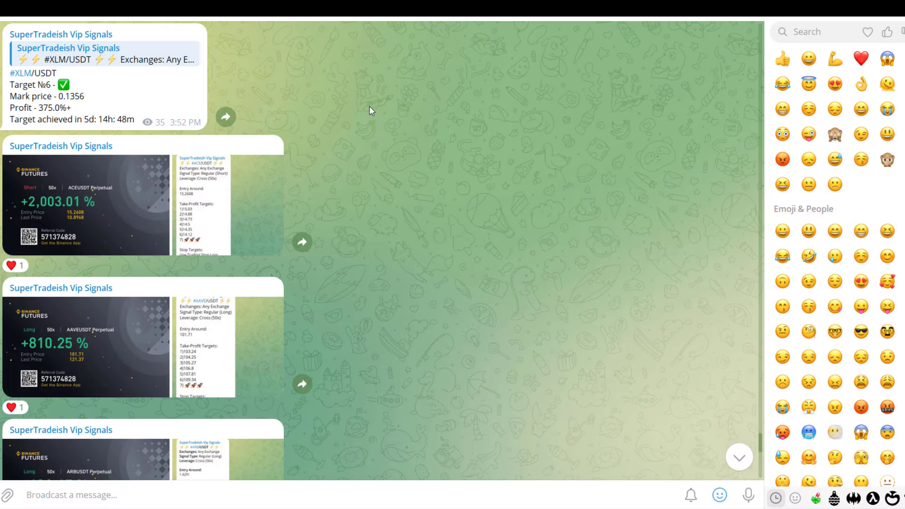
# Browse the channel's older target-achieved messages and review the reported profits back through the December 28 posts
pyautogui.scroll(3, 369, 106)
pyautogui.scroll(3, 297, 310)
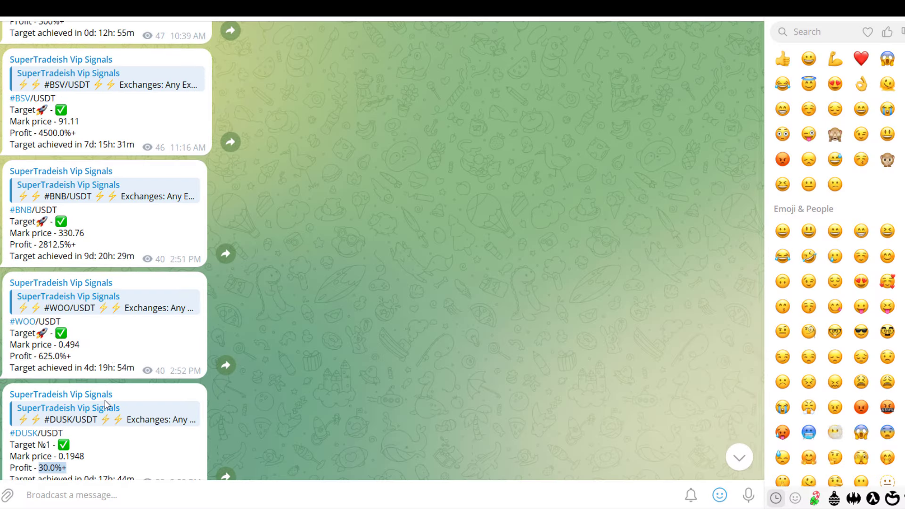
pyautogui.scroll(-1, 136, 384)
pyautogui.scroll(4, 162, 357)
pyautogui.scroll(6, 327, 324)
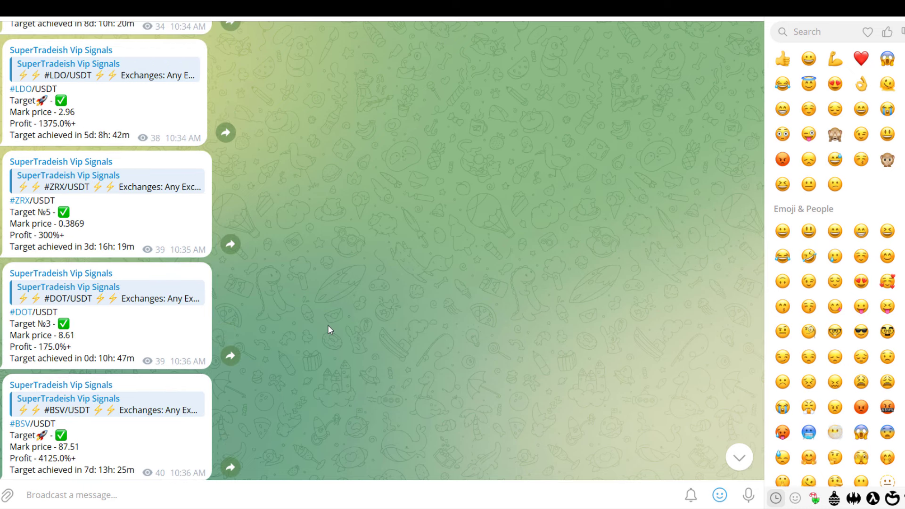
pyautogui.scroll(10, 327, 324)
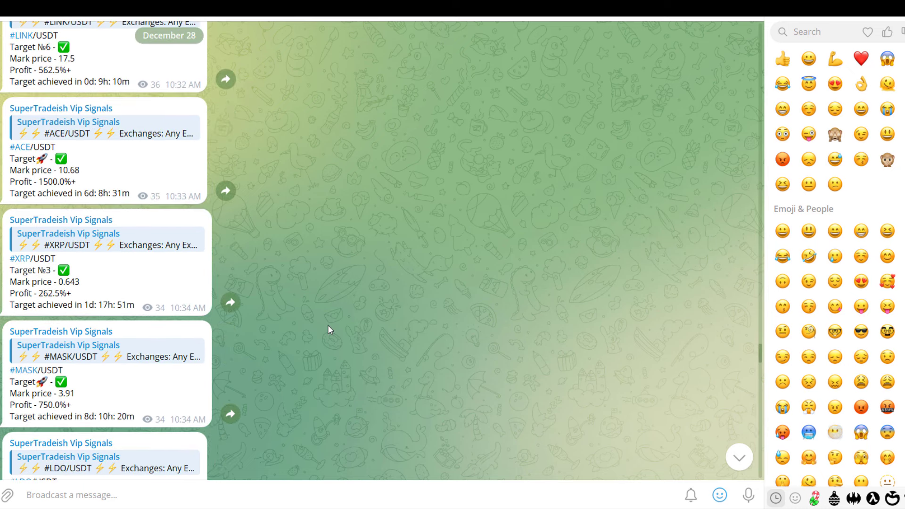
pyautogui.scroll(10, 327, 325)
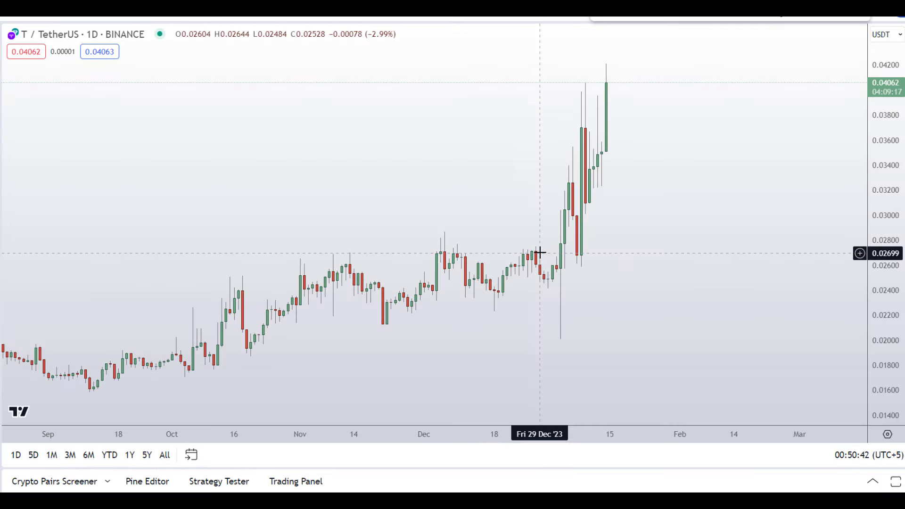
pyautogui.scroll(-5, 540, 252)
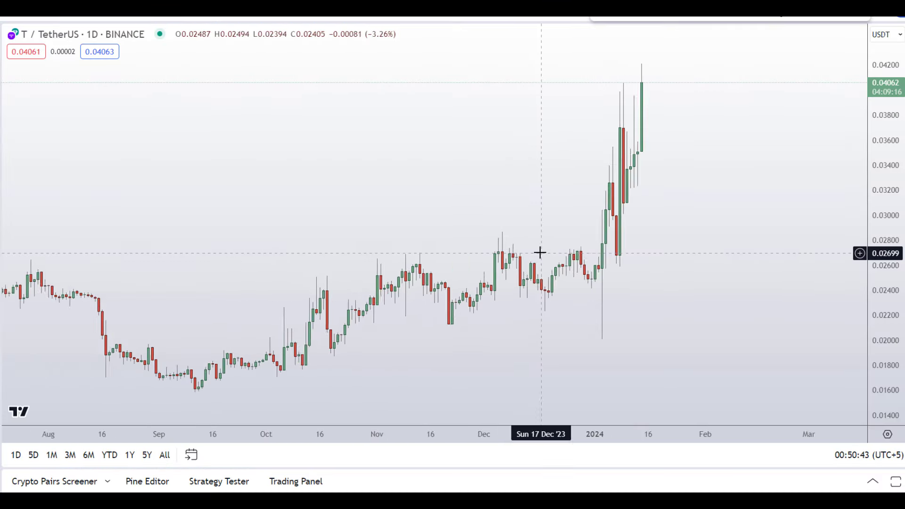
# Switch to TradingView and examine the recent price action on the daily T/TetherUS chart
pyautogui.scroll(9, 539, 253)
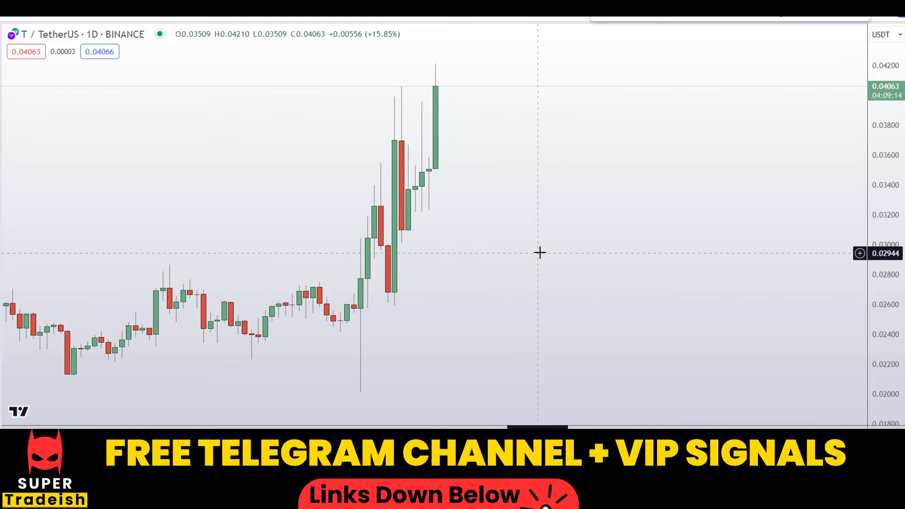
pyautogui.scroll(-6, 539, 253)
pyautogui.scroll(-4, 539, 253)
pyautogui.scroll(4, 539, 252)
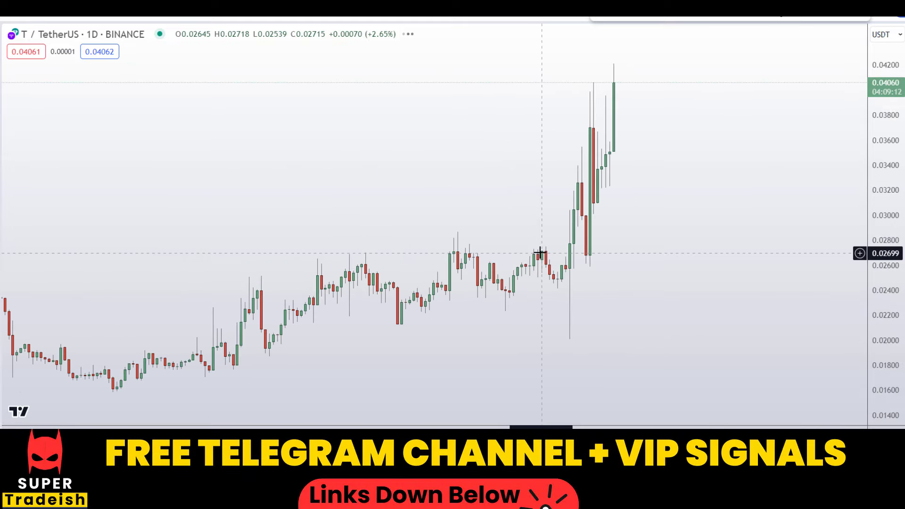
pyautogui.scroll(2, 571, 141)
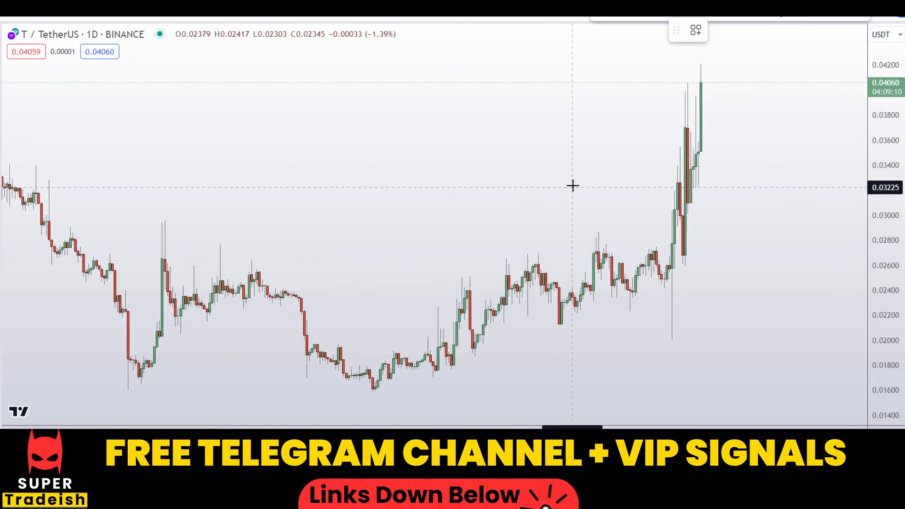
# Sketch red brush marks for the recent rise, the earlier decline and the current price on the daily chart, and undo them
pyautogui.moveTo(536, 228)
pyautogui.mouseDown()
pyautogui.moveTo(620, 93)
pyautogui.moveTo(632, 127)
pyautogui.mouseUp()
pyautogui.scroll(-6, 650, 140)
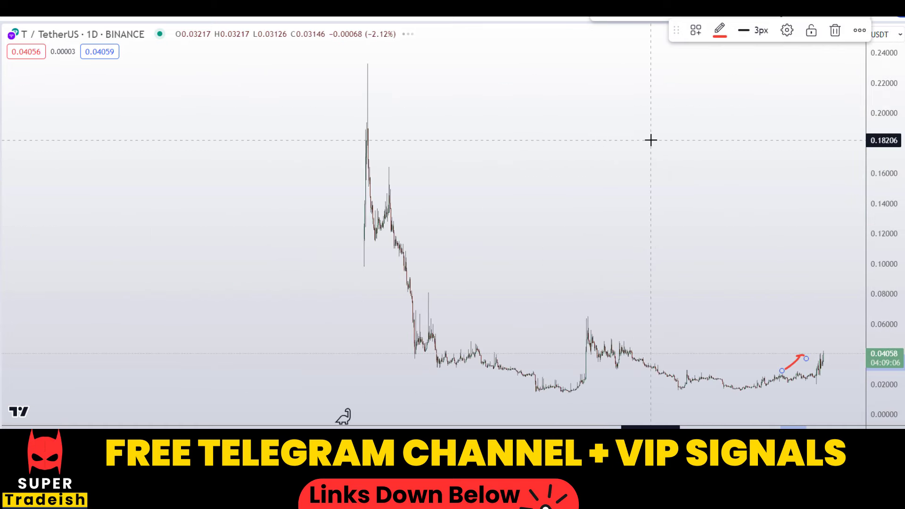
pyautogui.moveTo(459, 136)
pyautogui.mouseDown()
pyautogui.moveTo(611, 227)
pyautogui.moveTo(600, 200)
pyautogui.moveTo(607, 231)
pyautogui.mouseUp()
pyautogui.moveTo(791, 333)
pyautogui.mouseDown()
pyautogui.moveTo(783, 406)
pyautogui.moveTo(842, 369)
pyautogui.moveTo(827, 328)
pyautogui.mouseUp()
pyautogui.hotkey('ctrl', 'z')
pyautogui.hotkey('ctrl', 'z')
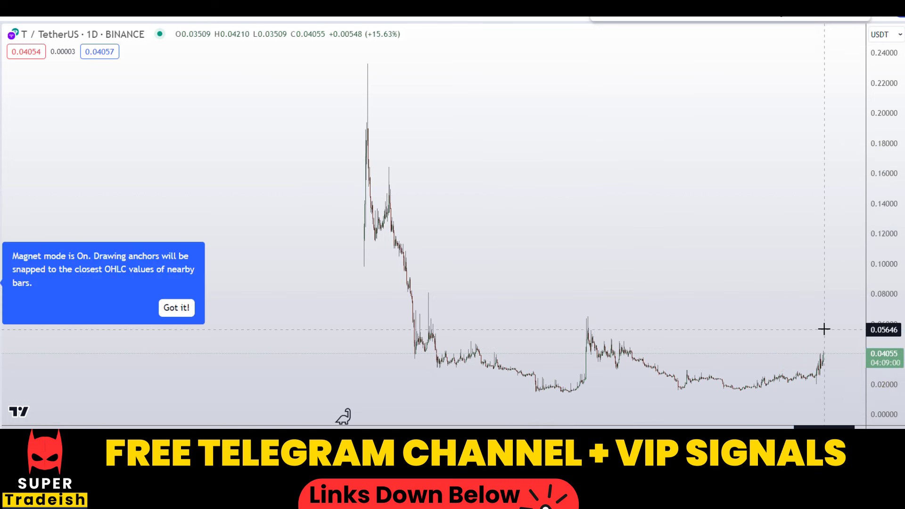
# Set the T/TetherUS chart to the 4-hour interval
pyautogui.scroll(8, 823, 329)
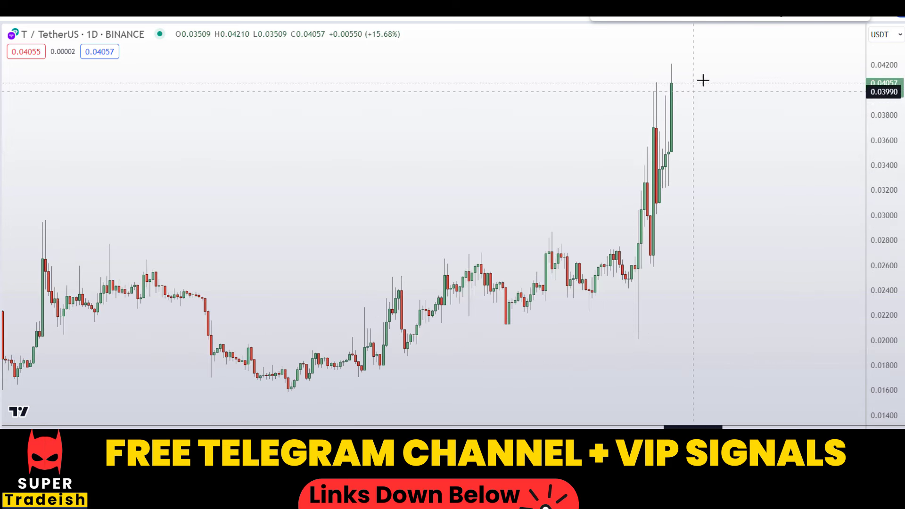
pyautogui.scroll(3, 654, 113)
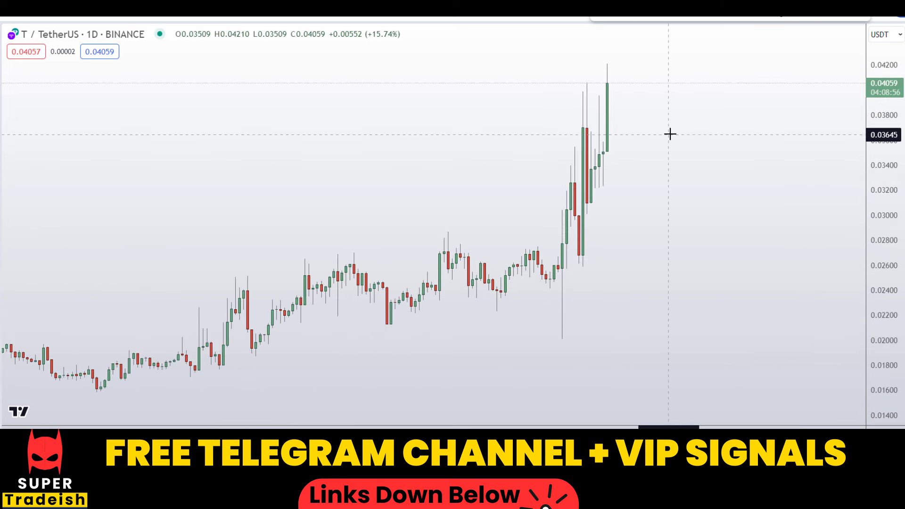
pyautogui.click(202, 10)
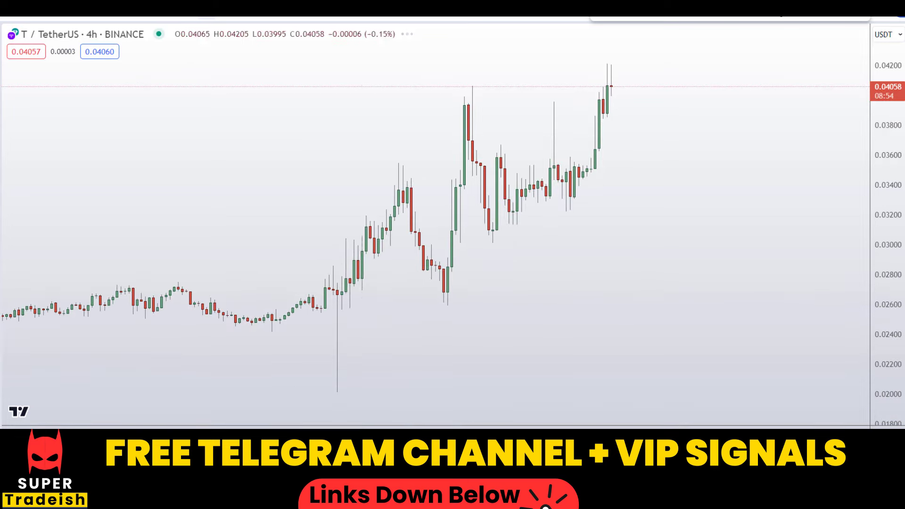
pyautogui.scroll(4, 362, 134)
pyautogui.scroll(-4, 359, 130)
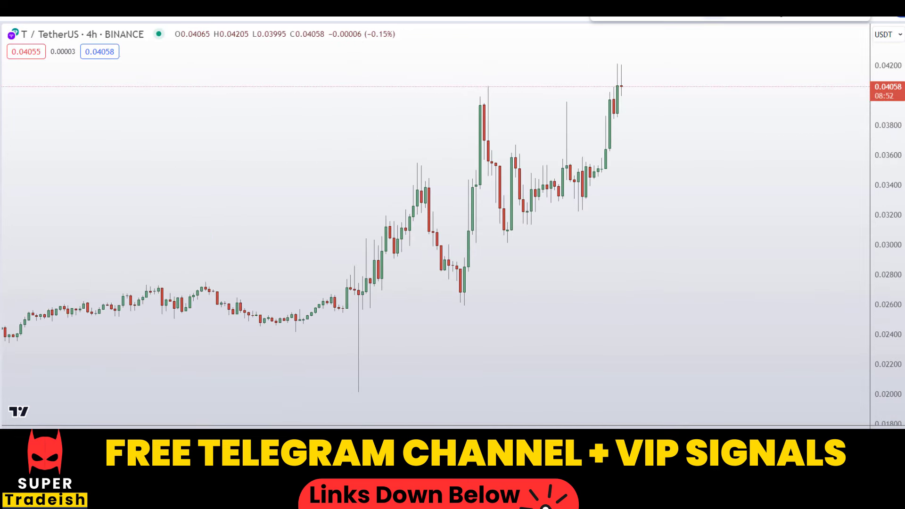
# Place a horizontal resistance line at 0.04059 on the earlier peak
pyautogui.click(592, 86)
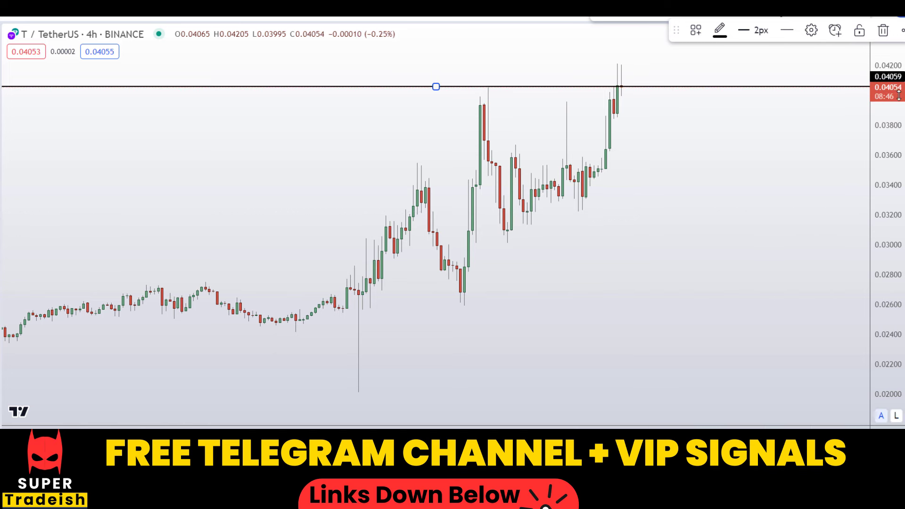
pyautogui.scroll(-2, 554, 160)
pyautogui.scroll(3, 557, 149)
# Circle the earlier peak and the latest candles at the resistance line with the red brush, and undo both circles
pyautogui.click(614, 18)
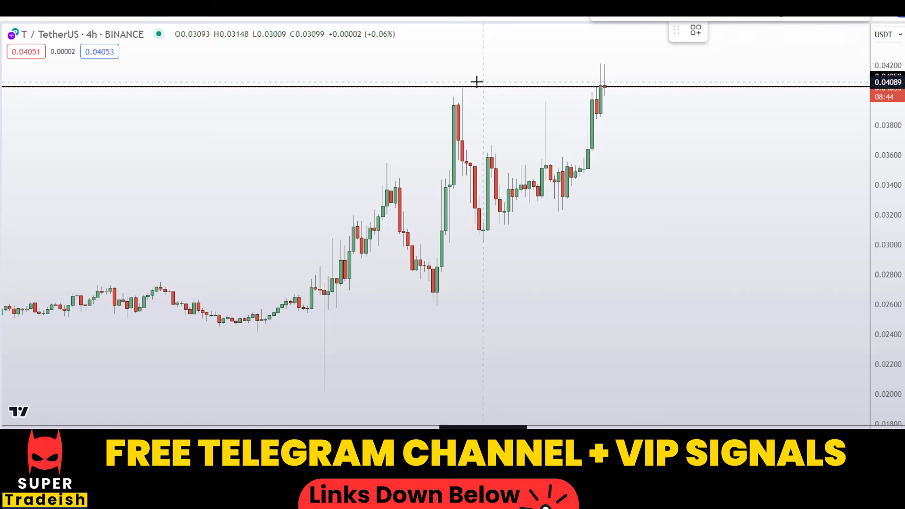
pyautogui.moveTo(462, 78)
pyautogui.mouseDown()
pyautogui.moveTo(442, 86)
pyautogui.moveTo(482, 103)
pyautogui.moveTo(449, 68)
pyautogui.mouseUp()
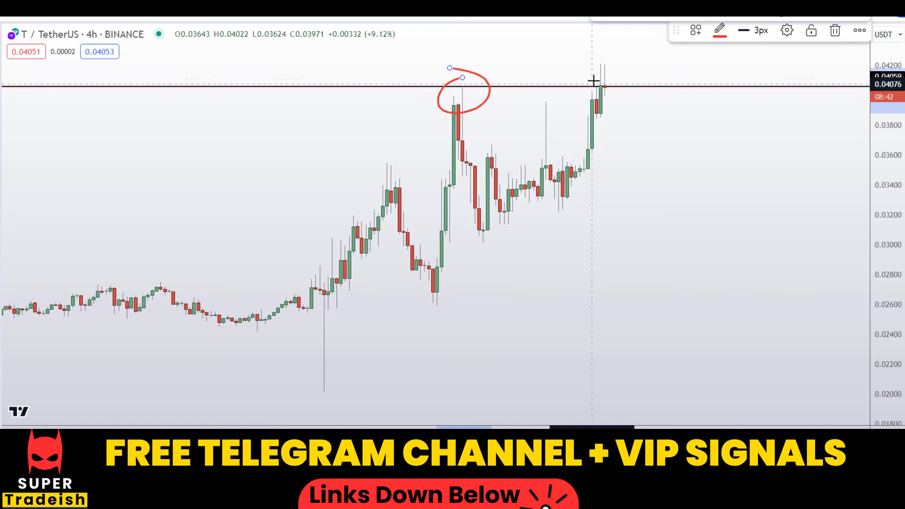
pyautogui.moveTo(593, 81)
pyautogui.mouseDown()
pyautogui.moveTo(587, 99)
pyautogui.moveTo(636, 98)
pyautogui.moveTo(608, 73)
pyautogui.moveTo(596, 76)
pyautogui.mouseUp()
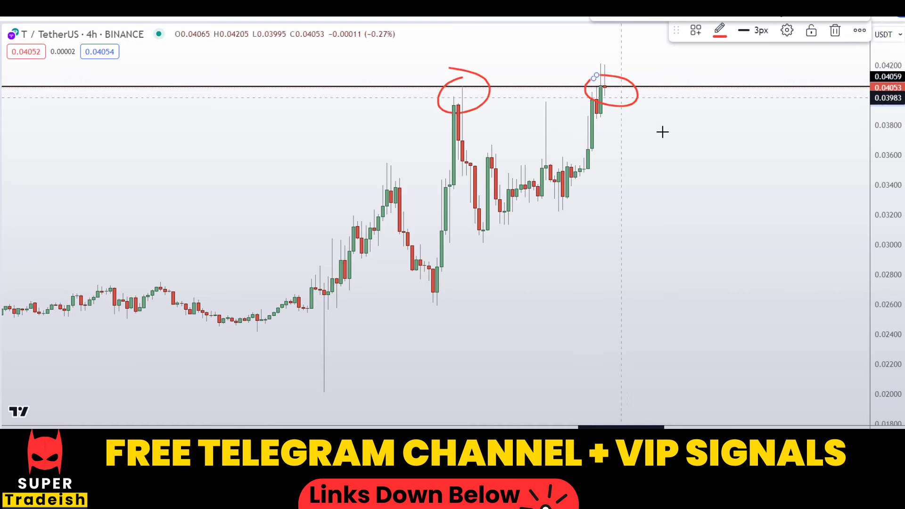
pyautogui.hotkey('ctrl', 'z')
# Sketch a red path falling from the latest candle at the resistance line, and undo it
pyautogui.scroll(2, 642, 150)
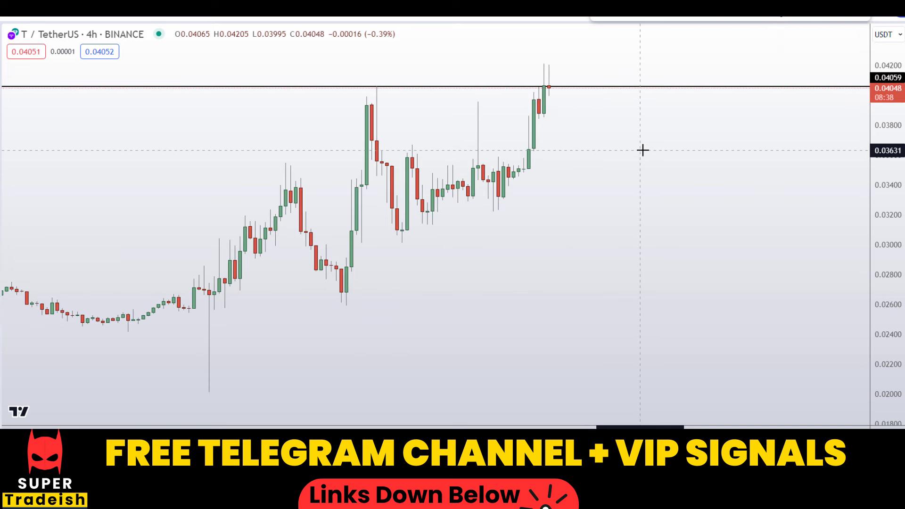
pyautogui.moveTo(548, 86); pyautogui.dragTo(604, 167)
pyautogui.hotkey('ctrl', 'z')
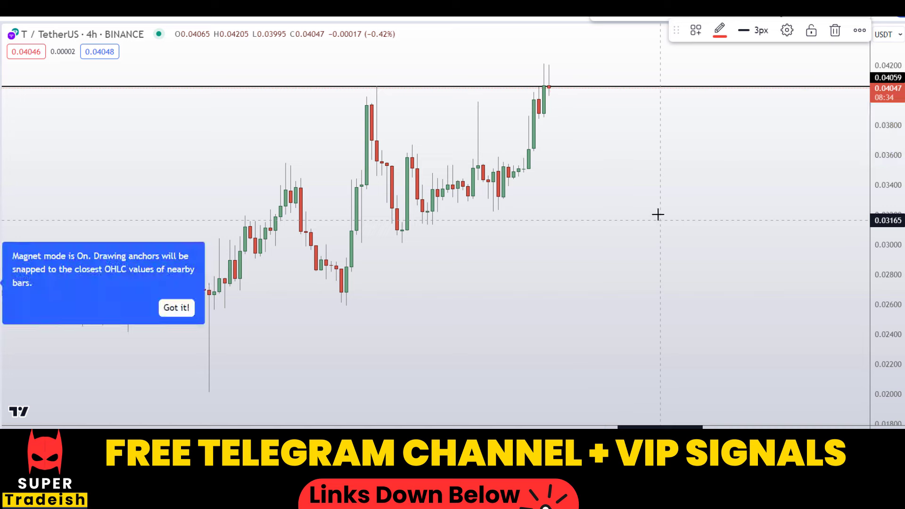
# Mark a red cross at the latest candle and a circle around the earlier peak, removing both marks
pyautogui.moveTo(561, 74)
pyautogui.mouseDown()
pyautogui.moveTo(548, 86)
pyautogui.moveTo(579, 100)
pyautogui.mouseUp()
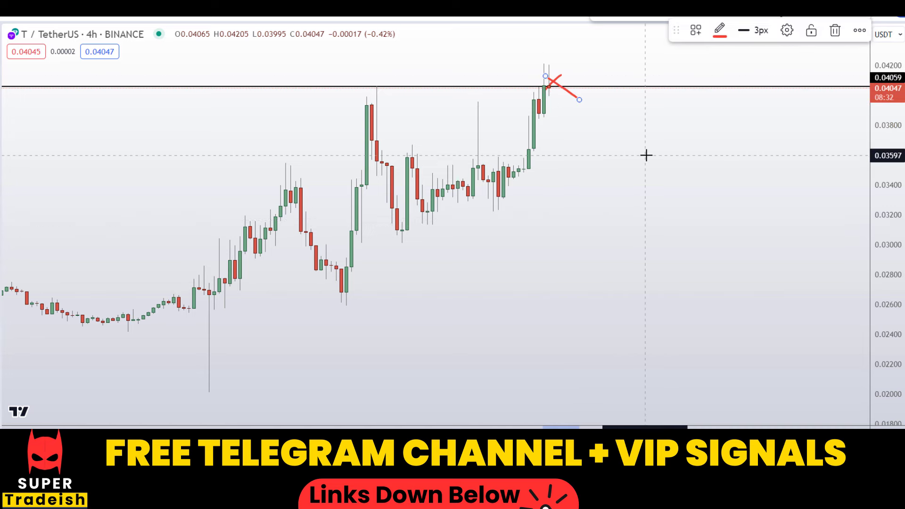
pyautogui.hotkey('ctrl', 'z')
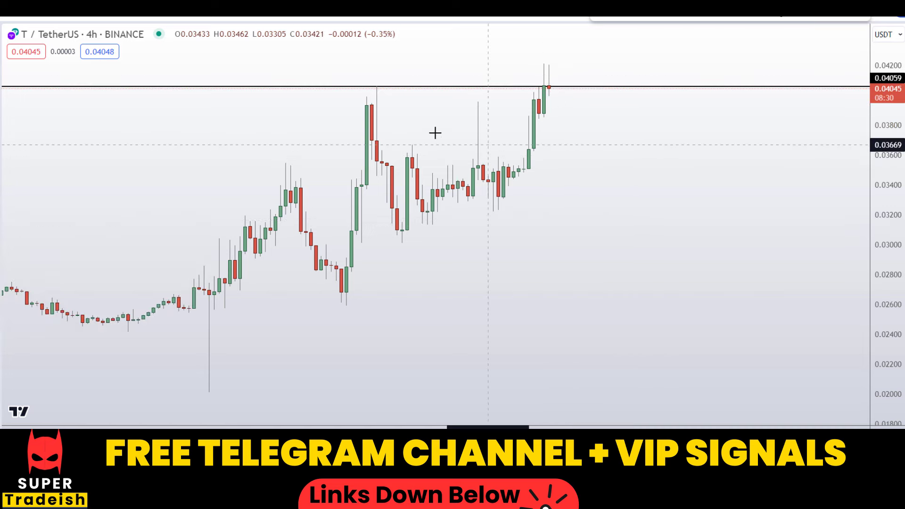
pyautogui.moveTo(377, 78)
pyautogui.mouseDown()
pyautogui.moveTo(395, 71)
pyautogui.moveTo(382, 69)
pyautogui.mouseUp()
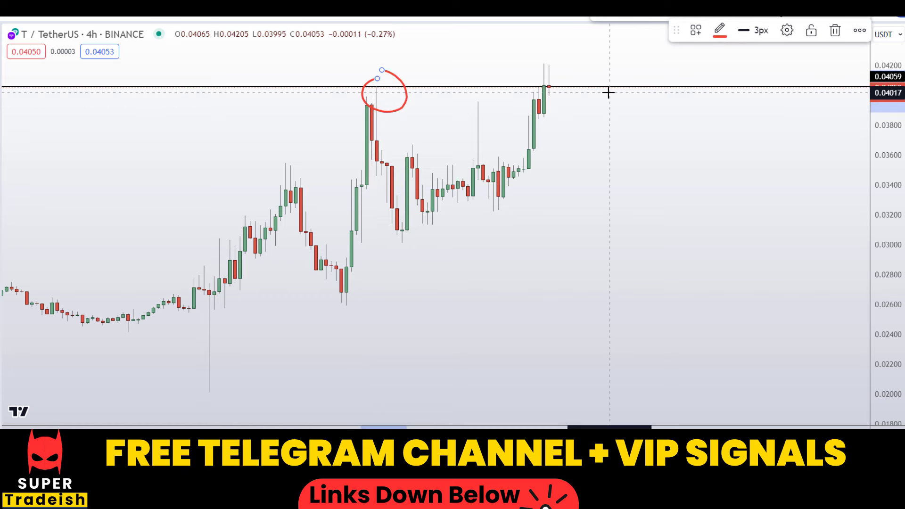
pyautogui.press('Delete')
# Place a second horizontal line at 0.03563 as the support level below the current price
pyautogui.scroll(-4, 615, 101)
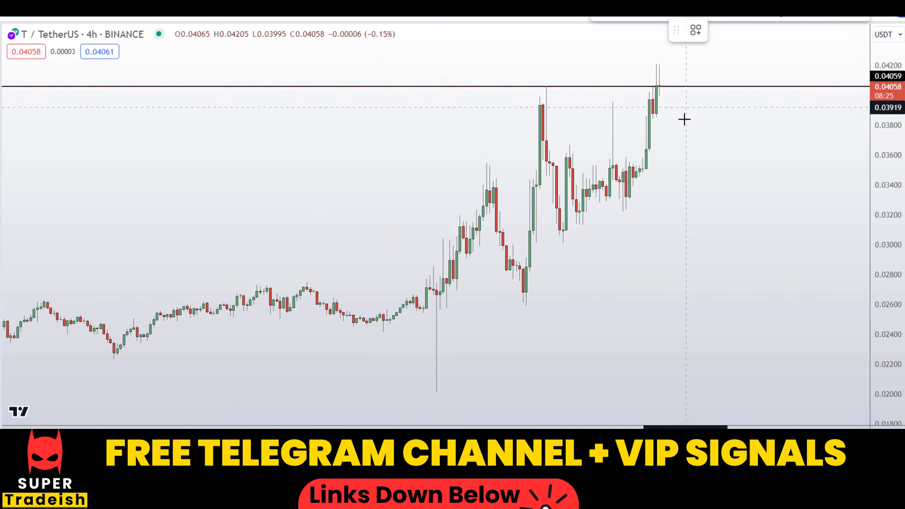
pyautogui.click(699, 160)
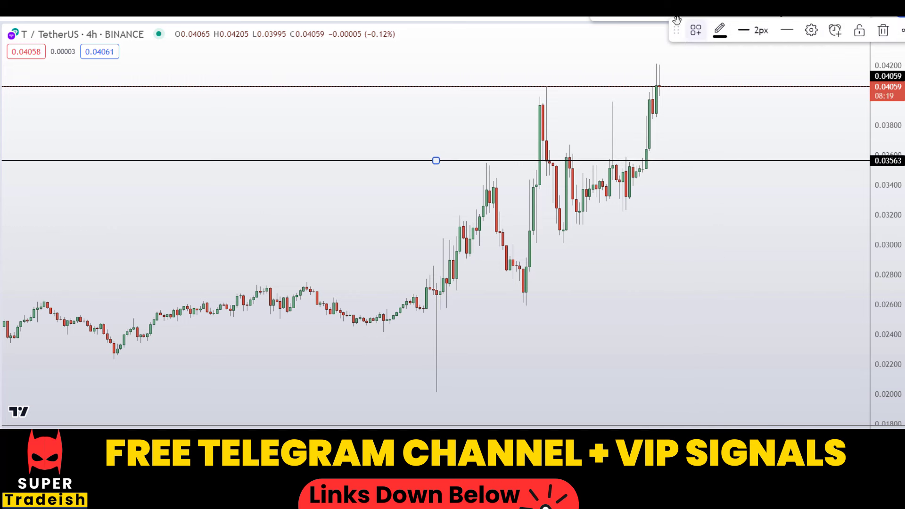
# Sketch red circles around the earlier touches of the 0.03563 line and a V-shaped bounce path off it, and undo these marks
pyautogui.click(623, 19)
pyautogui.moveTo(480, 155)
pyautogui.mouseDown()
pyautogui.moveTo(475, 177)
pyautogui.moveTo(494, 157)
pyautogui.moveTo(485, 155)
pyautogui.mouseUp()
pyautogui.moveTo(580, 149)
pyautogui.mouseDown()
pyautogui.moveTo(553, 148)
pyautogui.moveTo(612, 171)
pyautogui.moveTo(675, 160)
pyautogui.moveTo(563, 152)
pyautogui.mouseUp()
pyautogui.moveTo(659, 91)
pyautogui.mouseDown()
pyautogui.moveTo(689, 163)
pyautogui.moveTo(738, 67)
pyautogui.mouseUp()
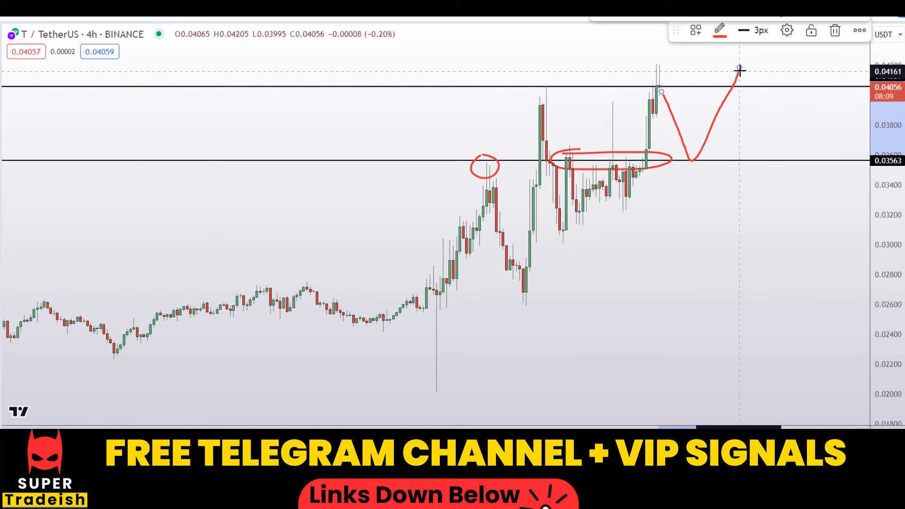
pyautogui.hotkey('ctrl', 'z')
pyautogui.hotkey('ctrl', 'z')
pyautogui.hotkey('ctrl', 'z')
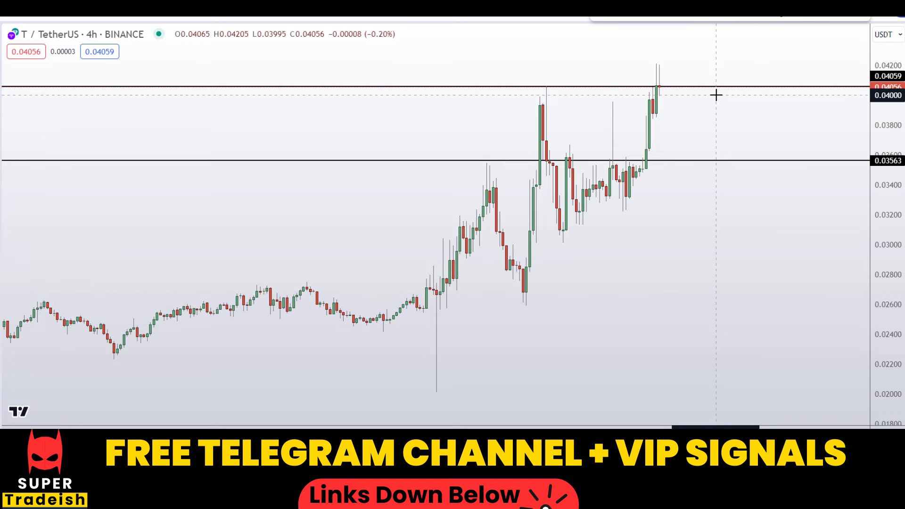
# Place a third horizontal line at 0.03114 as the next support level below the 0.03563 line
pyautogui.scroll(2, 716, 95)
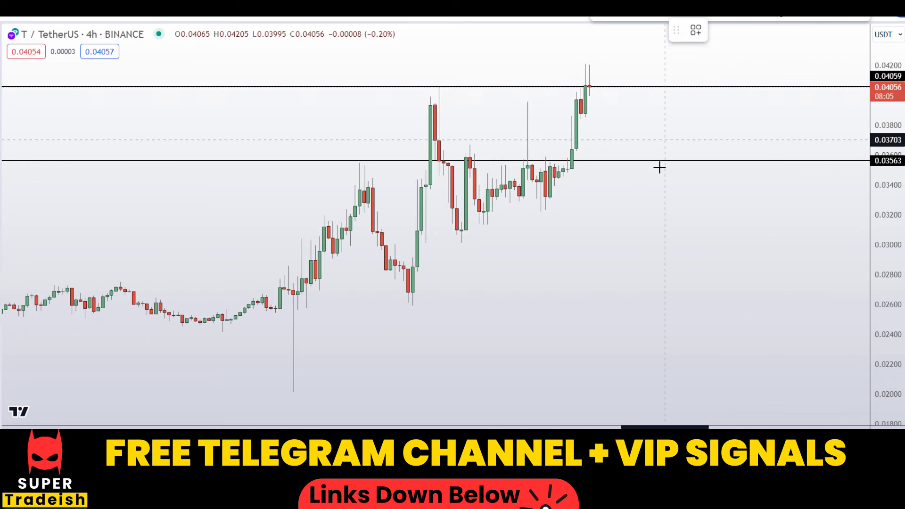
pyautogui.click(657, 227)
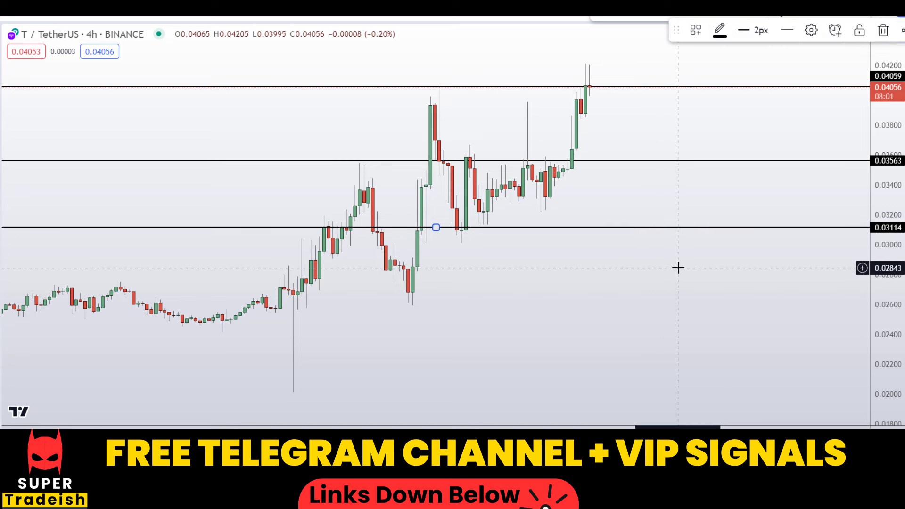
# Sketch red circles around the touches of the 0.03114 line and a V-shaped bounce path off it, and undo these marks
pyautogui.click(600, 44)
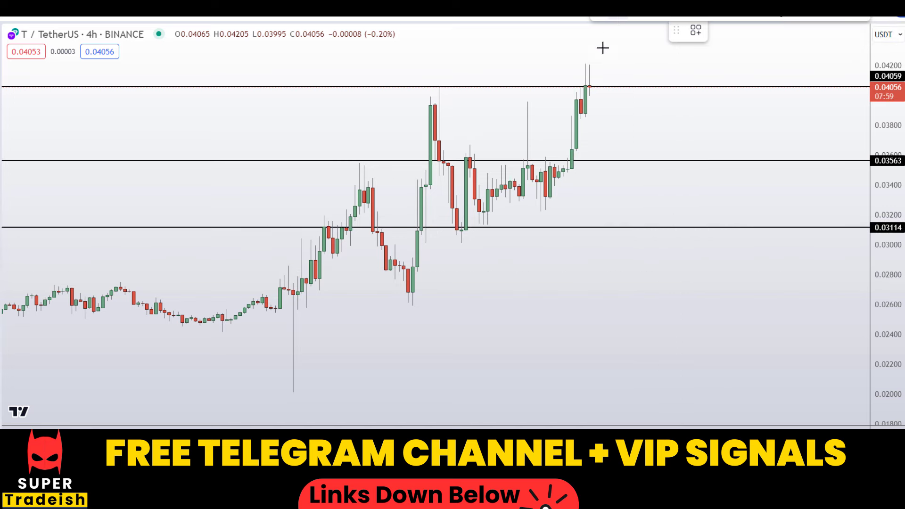
pyautogui.moveTo(313, 212)
pyautogui.mouseDown()
pyautogui.moveTo(306, 236)
pyautogui.moveTo(348, 245)
pyautogui.moveTo(320, 210)
pyautogui.mouseUp()
pyautogui.moveTo(445, 213)
pyautogui.mouseDown()
pyautogui.moveTo(459, 246)
pyautogui.moveTo(476, 216)
pyautogui.moveTo(452, 216)
pyautogui.mouseUp()
pyautogui.moveTo(625, 215)
pyautogui.mouseDown()
pyautogui.moveTo(606, 216)
pyautogui.moveTo(650, 232)
pyautogui.moveTo(628, 214)
pyautogui.mouseUp()
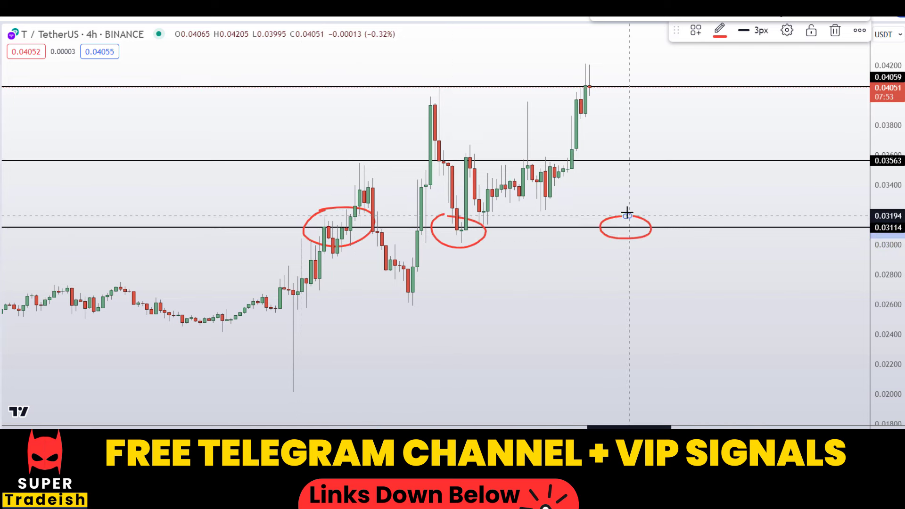
pyautogui.moveTo(603, 98)
pyautogui.mouseDown()
pyautogui.moveTo(636, 255)
pyautogui.moveTo(673, 142)
pyautogui.mouseUp()
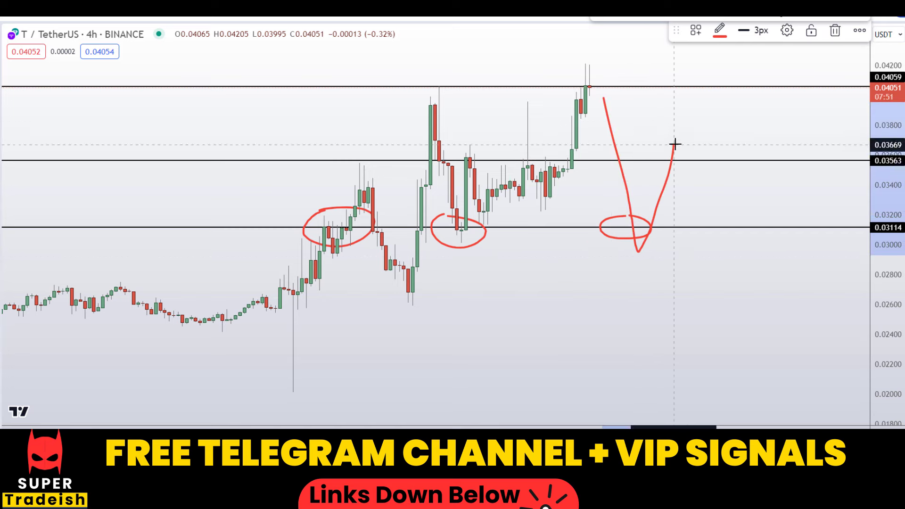
pyautogui.hotkey('ctrl', 'z')
pyautogui.hotkey('ctrl', 'z')
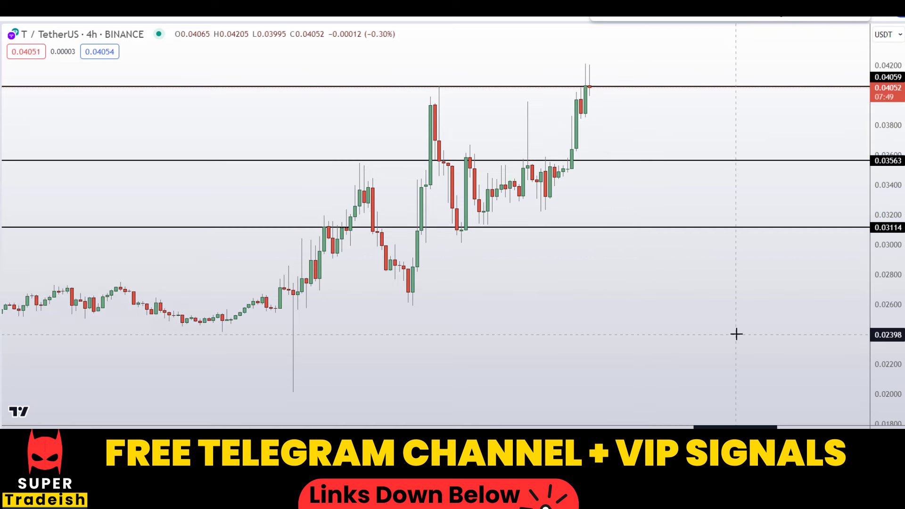
# Circle the 0.03563 and 0.03114 support lines in red ahead of the latest candle, and undo both circles
pyautogui.scroll(3, 709, 301)
pyautogui.moveTo(588, 148)
pyautogui.mouseDown()
pyautogui.moveTo(624, 168)
pyautogui.moveTo(629, 141)
pyautogui.moveTo(601, 142)
pyautogui.moveTo(595, 154)
pyautogui.mouseUp()
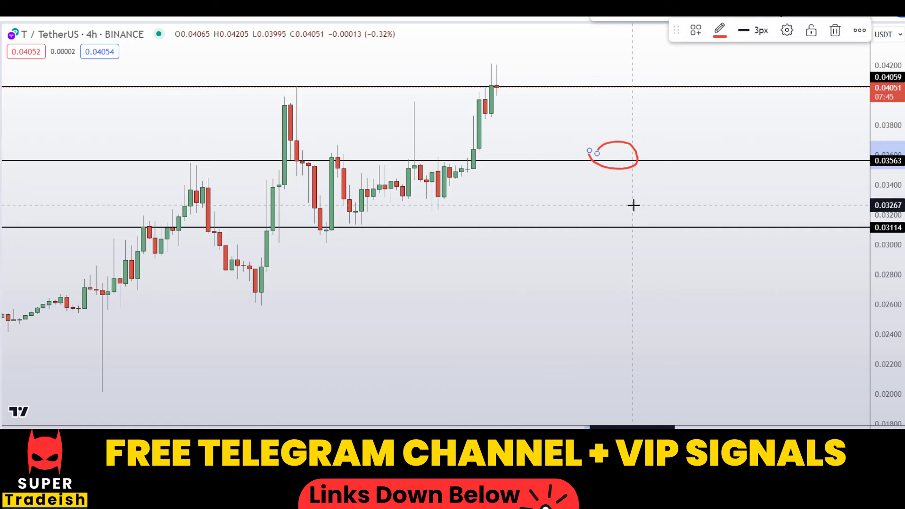
pyautogui.moveTo(631, 208)
pyautogui.mouseDown()
pyautogui.moveTo(609, 242)
pyautogui.moveTo(644, 217)
pyautogui.moveTo(626, 208)
pyautogui.mouseUp()
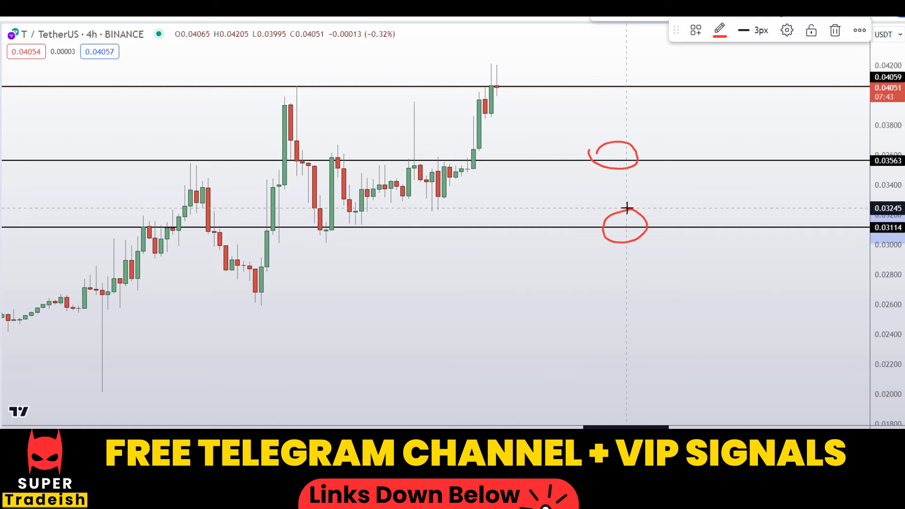
pyautogui.hotkey('ctrl', 'z')
pyautogui.hotkey('ctrl', 'z')
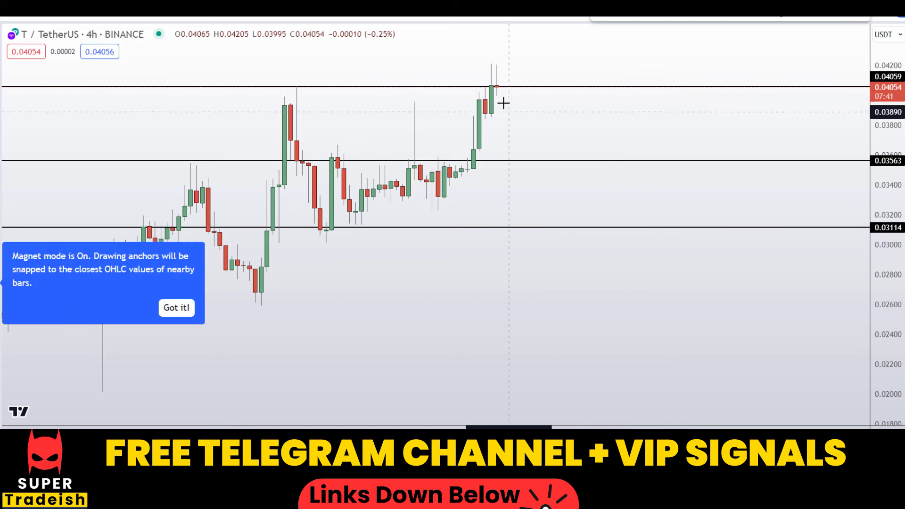
# Sketch red strokes falling from the latest candle to the 0.03563 line and on to the 0.03114 line, and undo both strokes
pyautogui.moveTo(503, 100)
pyautogui.mouseDown()
pyautogui.moveTo(573, 161)
pyautogui.moveTo(568, 191)
pyautogui.moveTo(633, 224)
pyautogui.mouseUp()
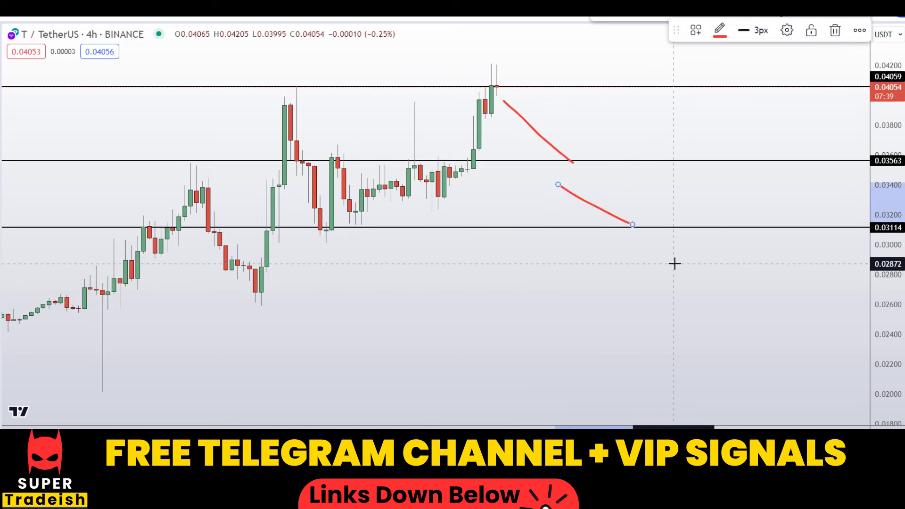
pyautogui.write('Z')
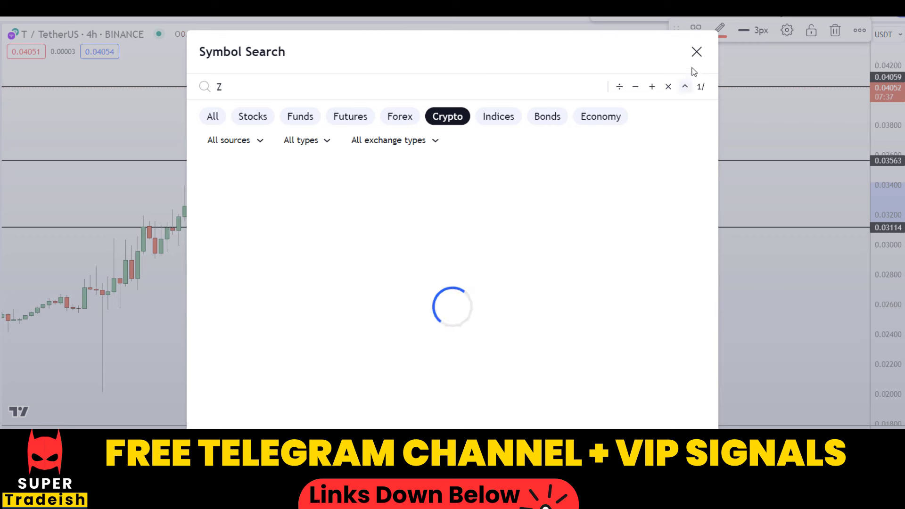
pyautogui.press('Escape')
pyautogui.hotkey('ctrl', 'z')
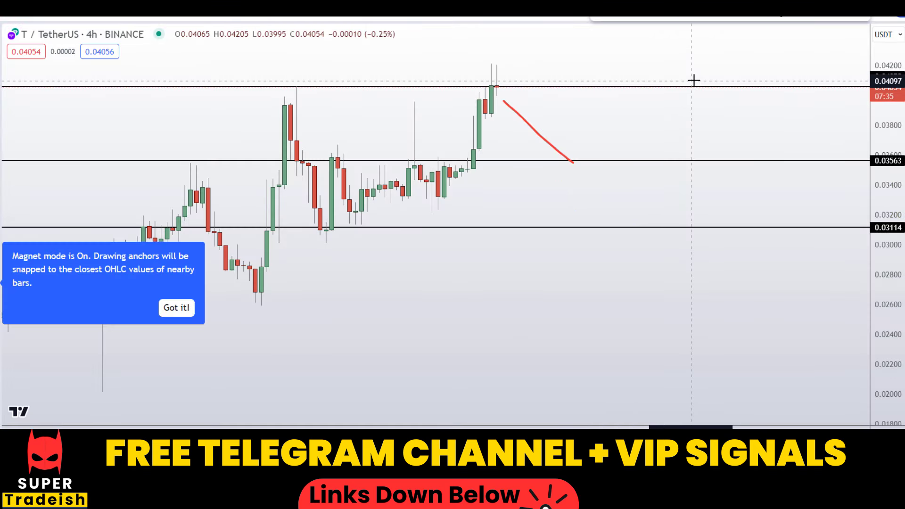
pyautogui.hotkey('ctrl', 'z')
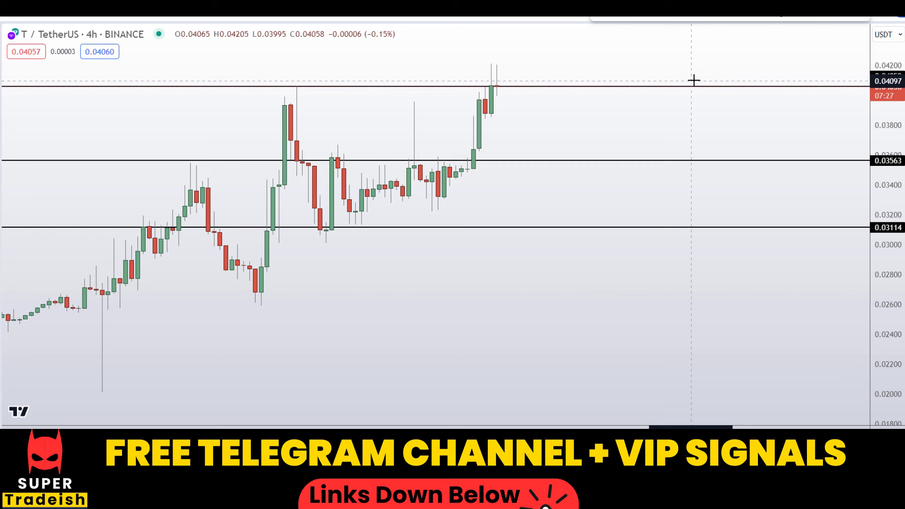
# Draw a price range from the 0.03563 support line up to the 0.04059 resistance line
pyautogui.scroll(-1, 608, 205)
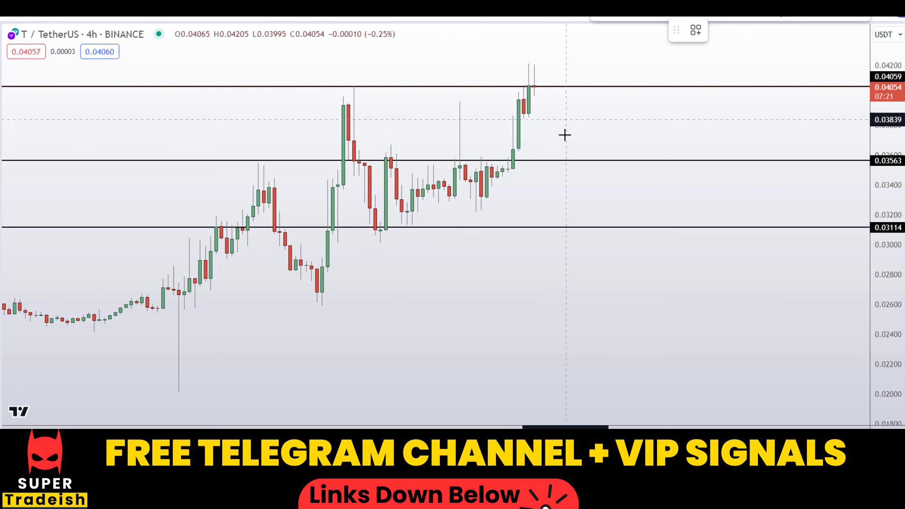
pyautogui.keyDown('shift'); pyautogui.click(565, 160); pyautogui.keyUp('shift')
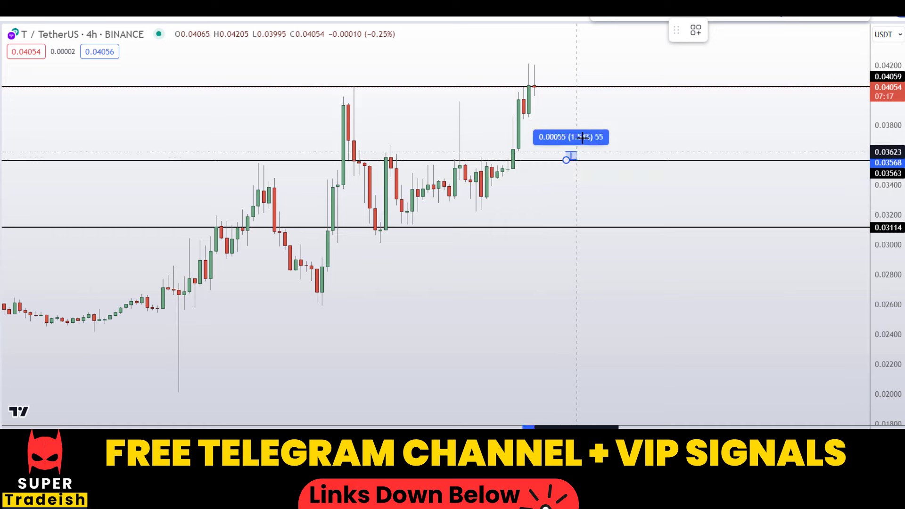
pyautogui.click(603, 87)
# Handwrite the multipliers "x 20X" and "50X" in red beside the price range
pyautogui.moveTo(611, 96)
pyautogui.mouseDown()
pyautogui.moveTo(602, 133)
pyautogui.moveTo(537, 170)
pyautogui.mouseUp()
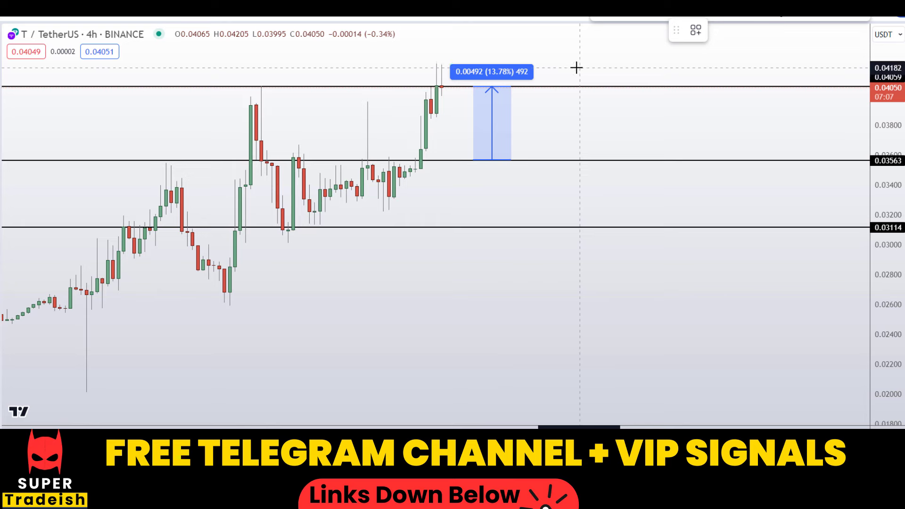
pyautogui.moveTo(574, 69)
pyautogui.mouseDown()
pyautogui.moveTo(555, 79)
pyautogui.moveTo(604, 88)
pyautogui.moveTo(629, 74)
pyautogui.moveTo(680, 86)
pyautogui.moveTo(657, 86)
pyautogui.mouseUp()
pyautogui.moveTo(608, 104)
pyautogui.mouseDown()
pyautogui.moveTo(616, 126)
pyautogui.moveTo(600, 132)
pyautogui.mouseUp()
pyautogui.moveTo(609, 106)
pyautogui.mouseDown()
pyautogui.moveTo(639, 110)
pyautogui.moveTo(664, 129)
pyautogui.moveTo(686, 125)
pyautogui.mouseUp()
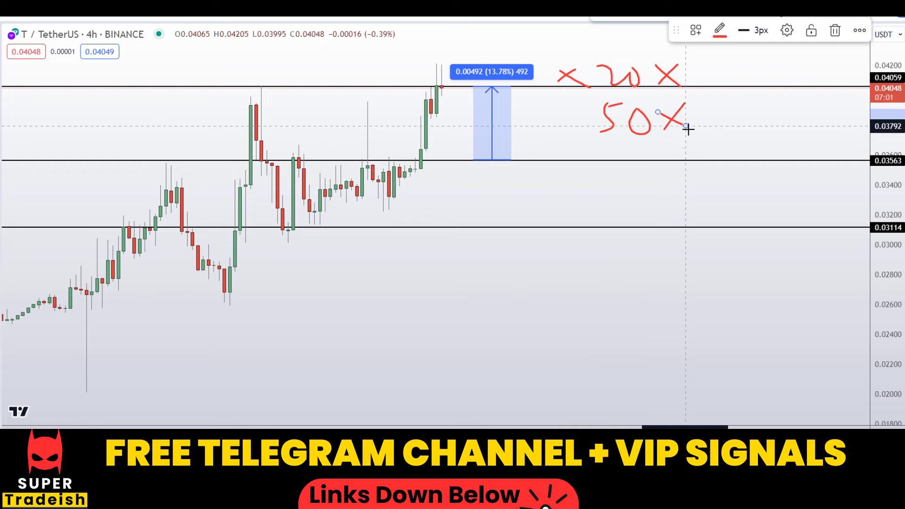
# Circle the range's percentage with arrows leading to the 20X and 50X notes, and undo all the red marks
pyautogui.moveTo(487, 59)
pyautogui.mouseDown()
pyautogui.moveTo(475, 76)
pyautogui.moveTo(514, 68)
pyautogui.moveTo(482, 60)
pyautogui.mouseUp()
pyautogui.moveTo(513, 91)
pyautogui.mouseDown()
pyautogui.moveTo(586, 113)
pyautogui.moveTo(573, 140)
pyautogui.mouseUp()
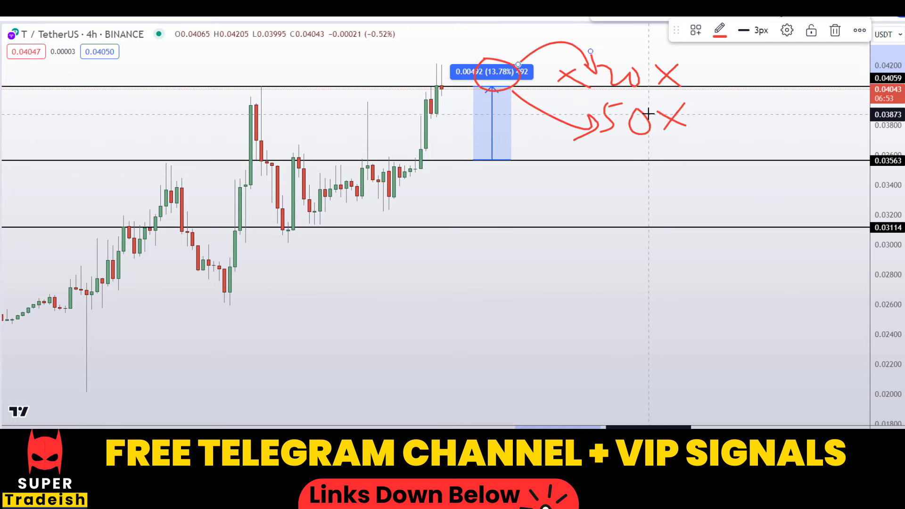
pyautogui.hotkey('ctrl', 'z')
pyautogui.hotkey('ctrl', 'z')
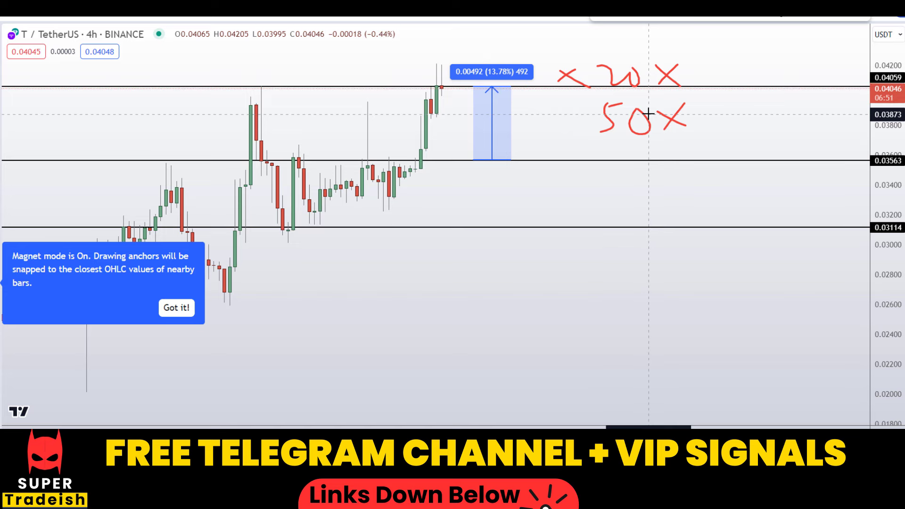
pyautogui.hotkey('ctrl', 'z')
pyautogui.hotkey('ctrl', 'z')
pyautogui.hotkey('ctrl', 'z')
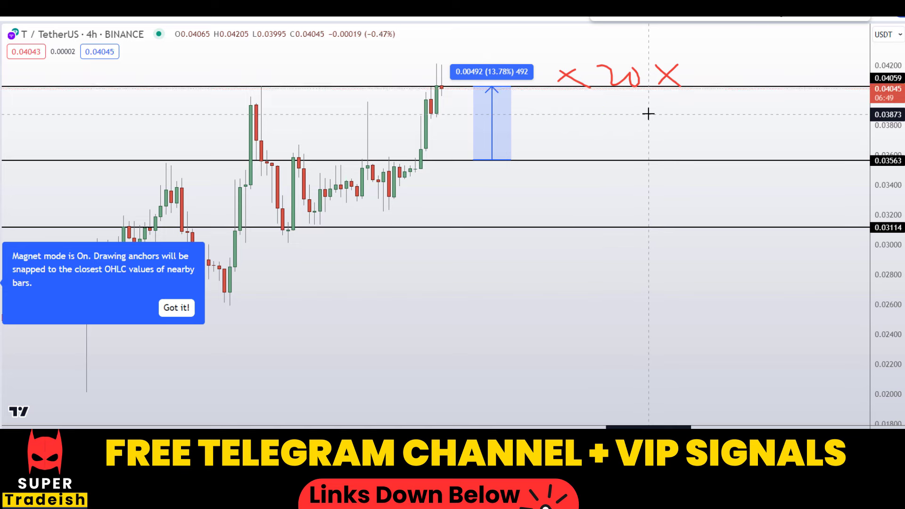
pyautogui.hotkey('ctrl', 'z')
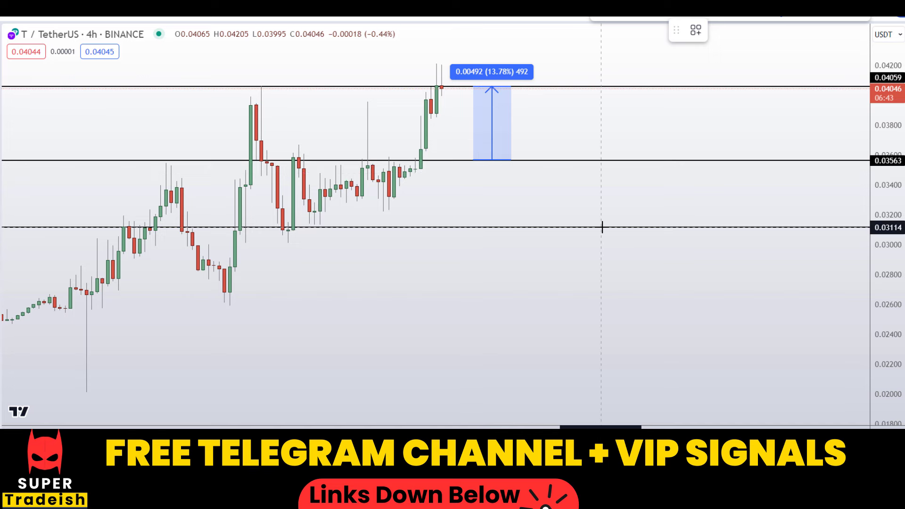
# Draw price ranges from the 0.03114 line up to the 0.03563 line and from 0.03114 up to the 0.04059 resistance line
pyautogui.click(601, 227)
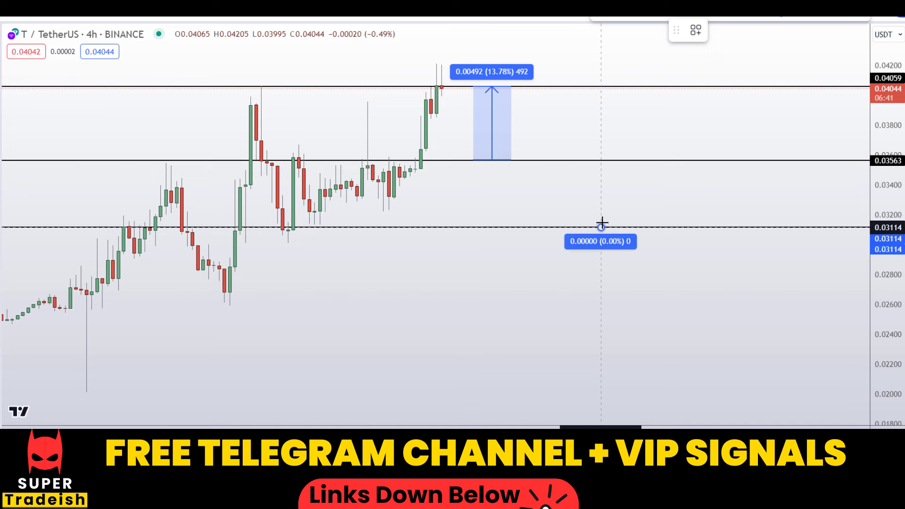
pyautogui.click(649, 160)
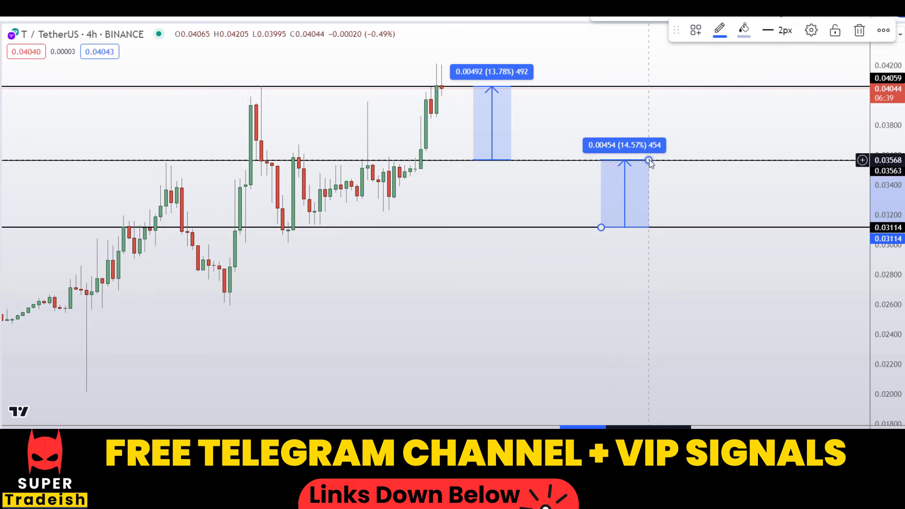
pyautogui.moveTo(506, 203); pyautogui.dragTo(329, 245)
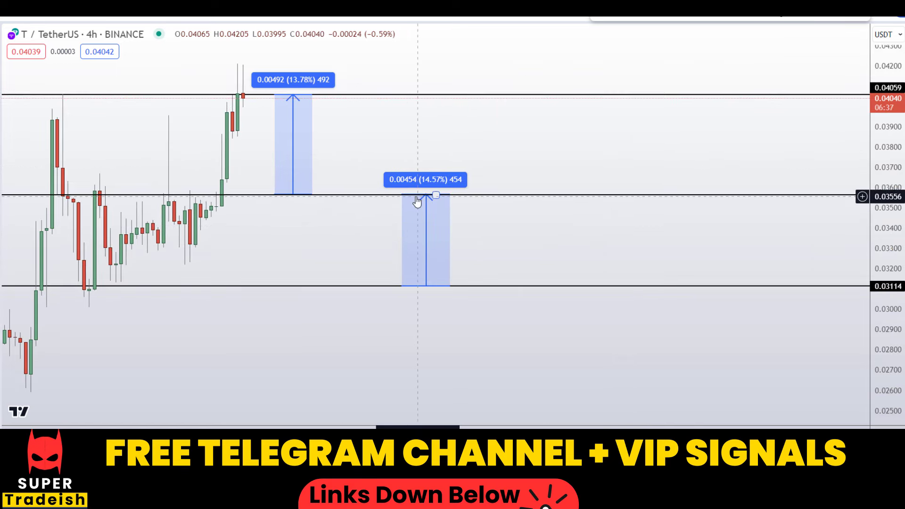
pyautogui.scroll(-2, 561, 210)
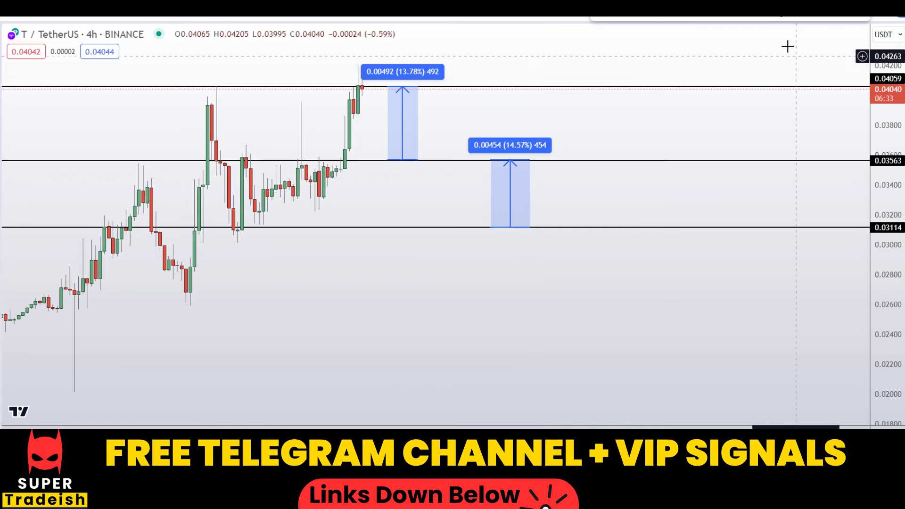
pyautogui.click(840, 17)
pyautogui.click(624, 227)
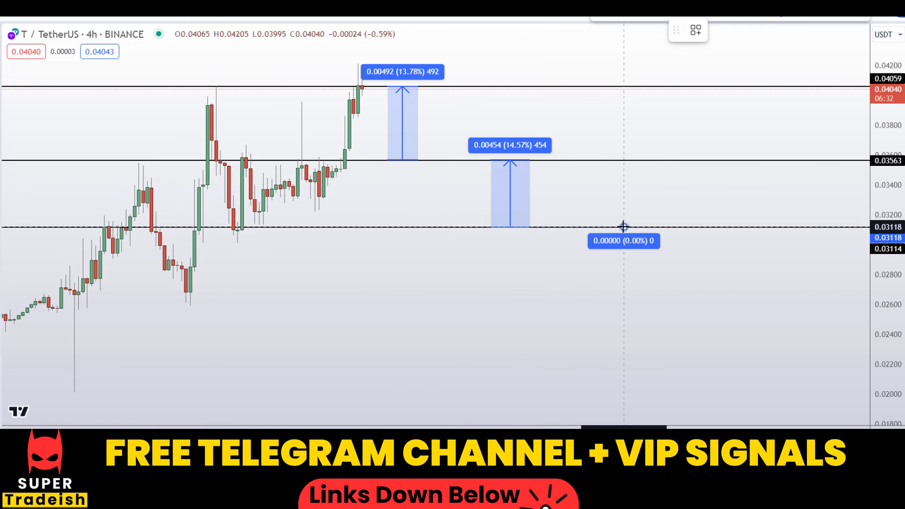
pyautogui.click(688, 86)
pyautogui.click(711, 182)
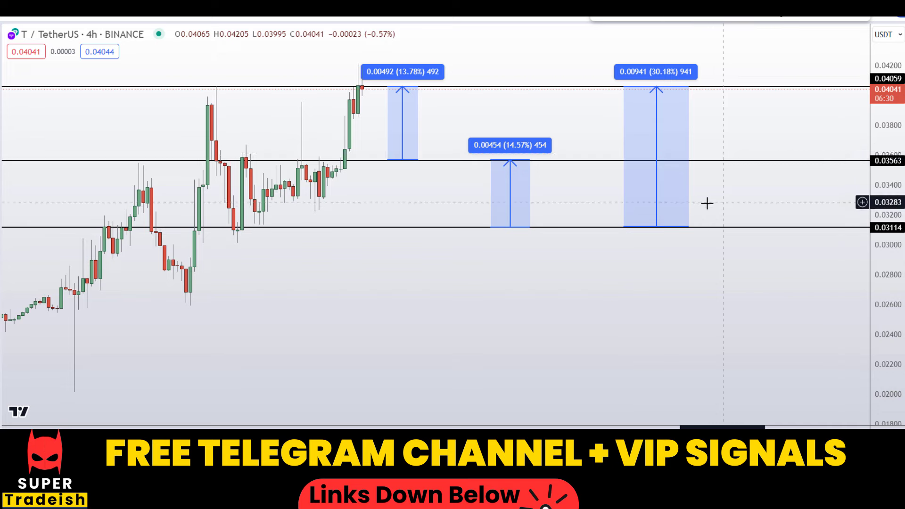
# Circle the percentage of the tallest price range in red, and remove the circle
pyautogui.moveTo(707, 202); pyautogui.dragTo(566, 226)
pyautogui.scroll(-3, 604, 129)
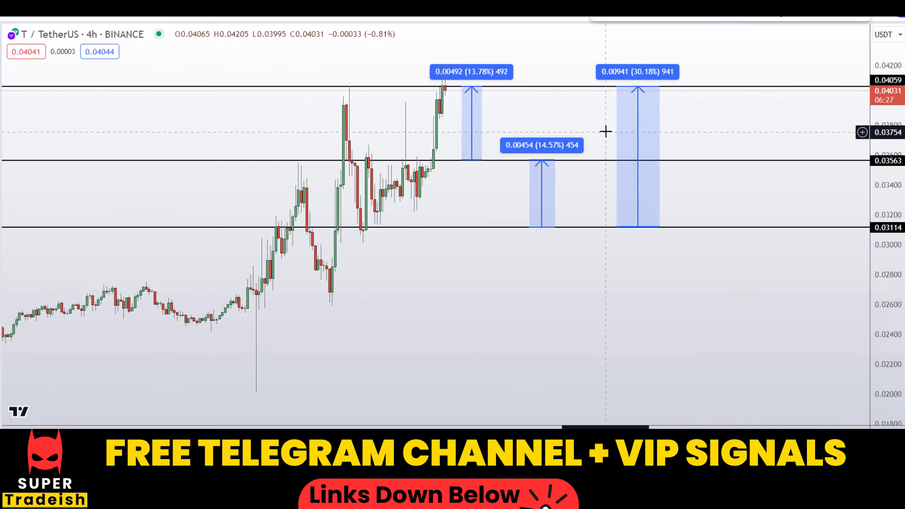
pyautogui.click(622, 17)
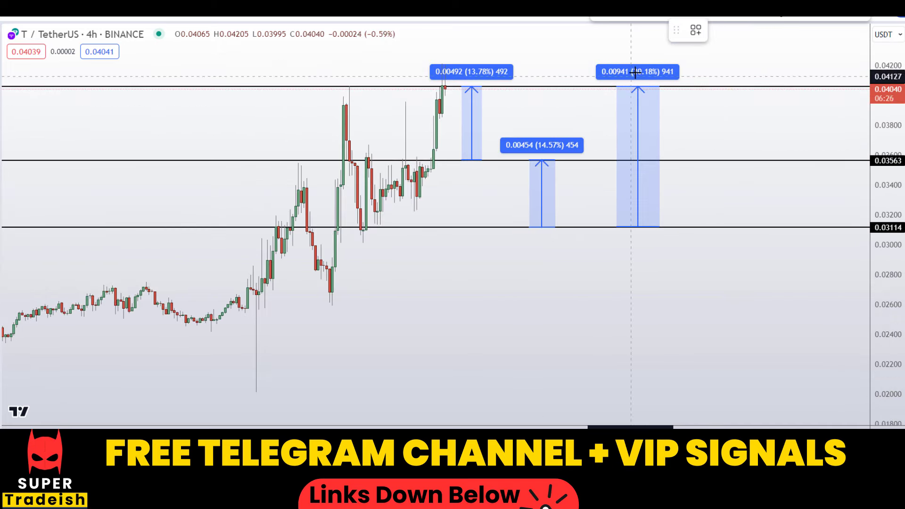
pyautogui.moveTo(636, 56); pyautogui.dragTo(650, 82)
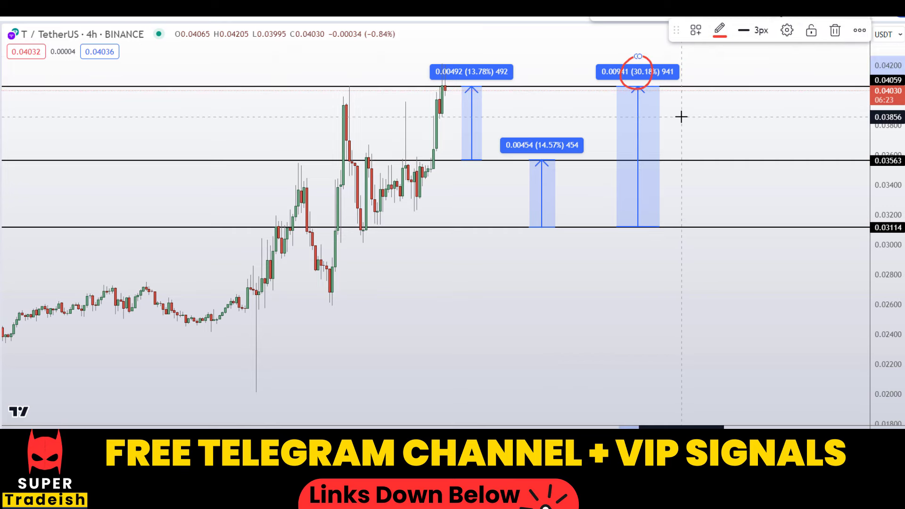
pyautogui.press('Delete')
# Sketch a red tick at the 0.03563 line and a red cross just below the resistance line, and remove both marks
pyautogui.moveTo(466, 154)
pyautogui.mouseDown()
pyautogui.moveTo(479, 176)
pyautogui.moveTo(514, 144)
pyautogui.mouseUp()
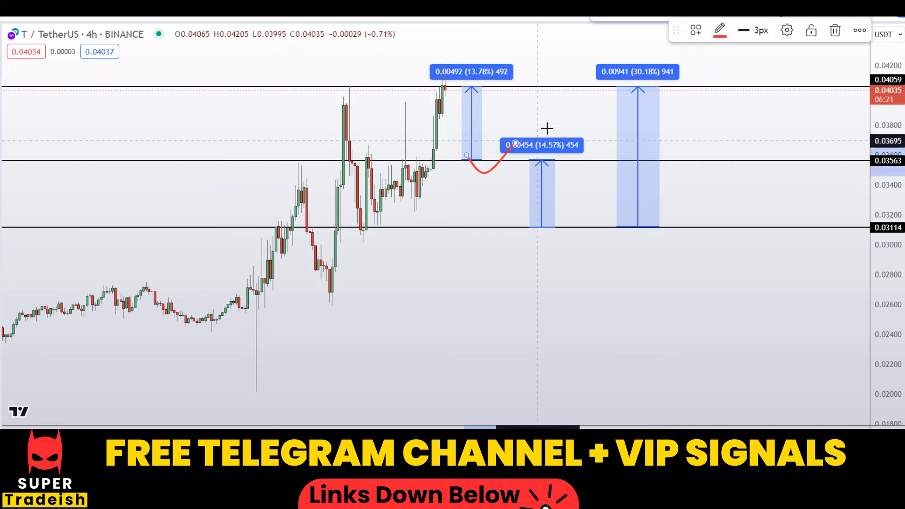
pyautogui.moveTo(546, 107); pyautogui.dragTo(566, 89)
pyautogui.moveTo(540, 89); pyautogui.dragTo(575, 113)
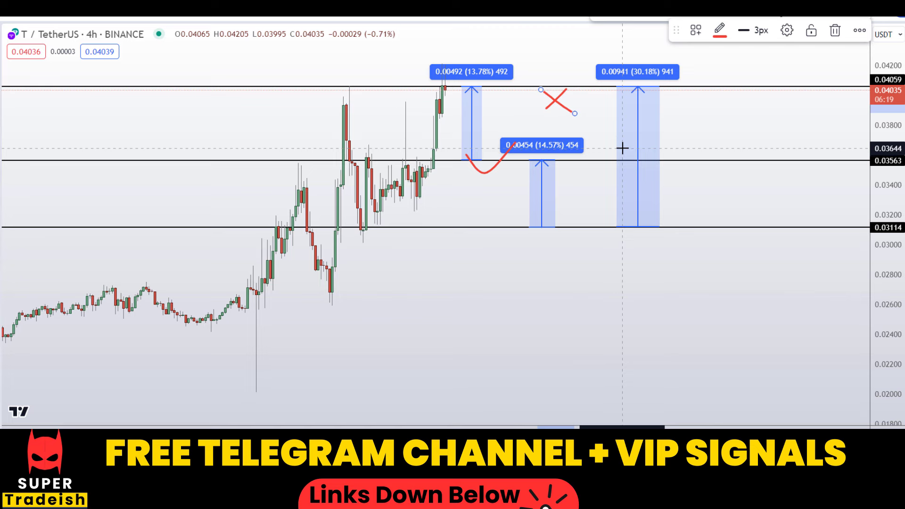
pyautogui.press('Delete')
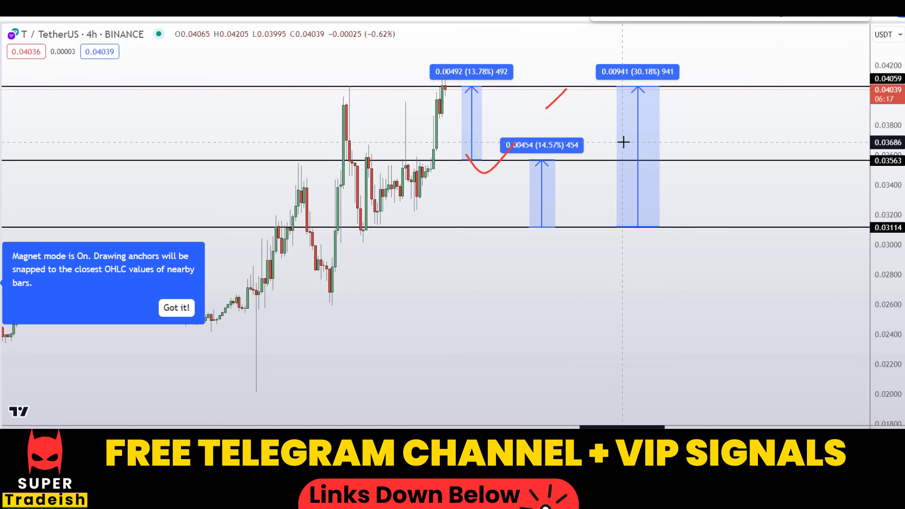
pyautogui.hotkey('ctrl', 'z')
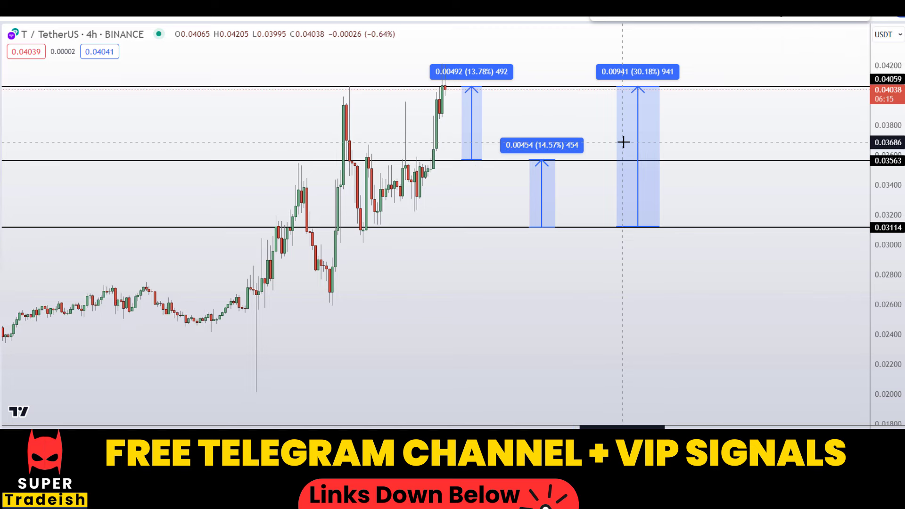
# Outline all three price ranges in red and circle each range's percentage, undoing the circle on the middle range
pyautogui.moveTo(891, 175); pyautogui.dragTo(890, 318)
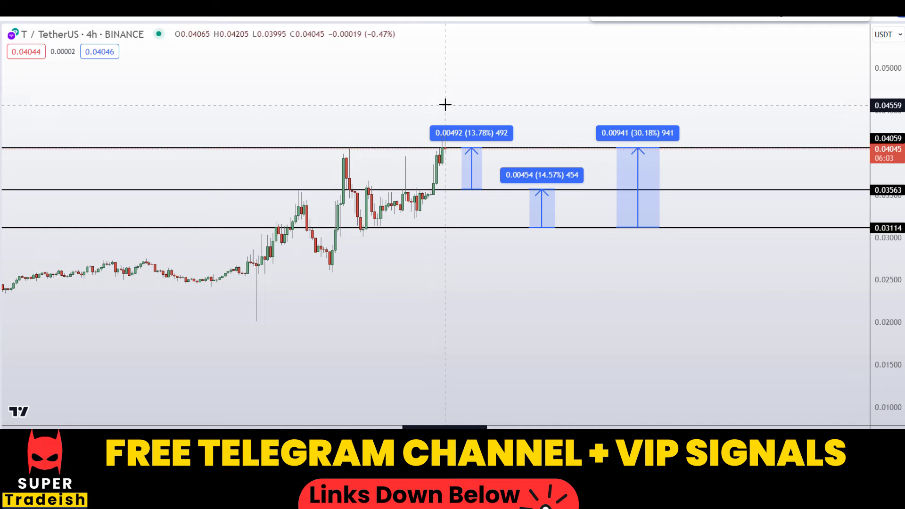
pyautogui.moveTo(448, 91)
pyautogui.mouseDown()
pyautogui.moveTo(418, 129)
pyautogui.moveTo(566, 238)
pyautogui.mouseUp()
pyautogui.moveTo(642, 236)
pyautogui.mouseDown()
pyautogui.moveTo(698, 95)
pyautogui.moveTo(551, 78)
pyautogui.moveTo(434, 86)
pyautogui.moveTo(422, 122)
pyautogui.mouseUp()
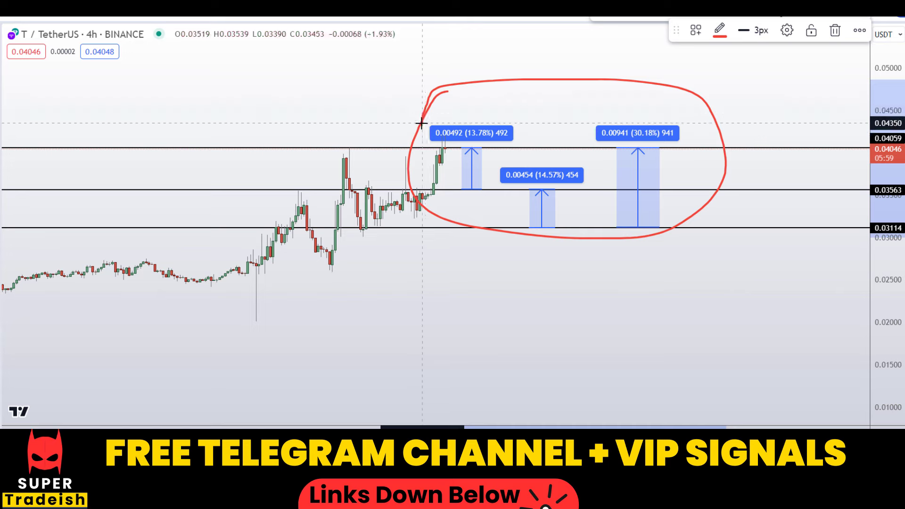
pyautogui.moveTo(637, 107)
pyautogui.mouseDown()
pyautogui.moveTo(610, 146)
pyautogui.moveTo(673, 137)
pyautogui.moveTo(632, 111)
pyautogui.mouseUp()
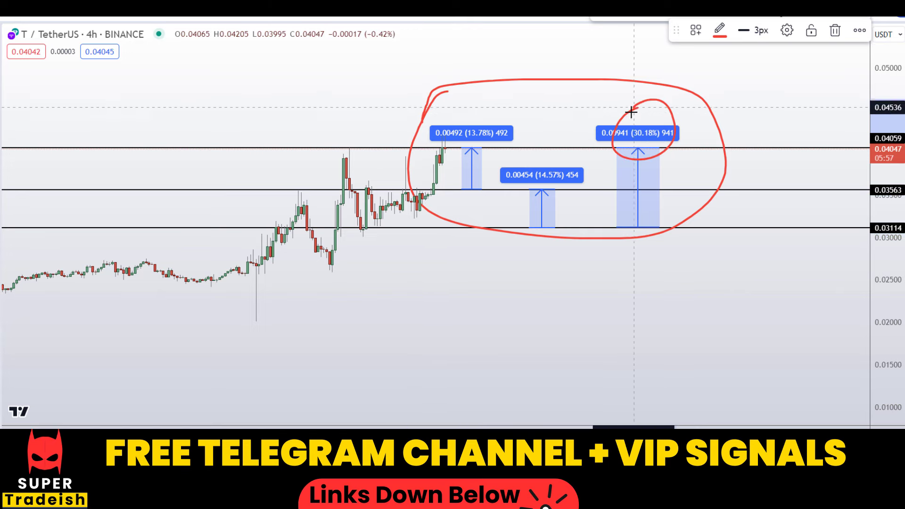
pyautogui.moveTo(488, 115)
pyautogui.mouseDown()
pyautogui.moveTo(485, 155)
pyautogui.moveTo(481, 103)
pyautogui.mouseUp()
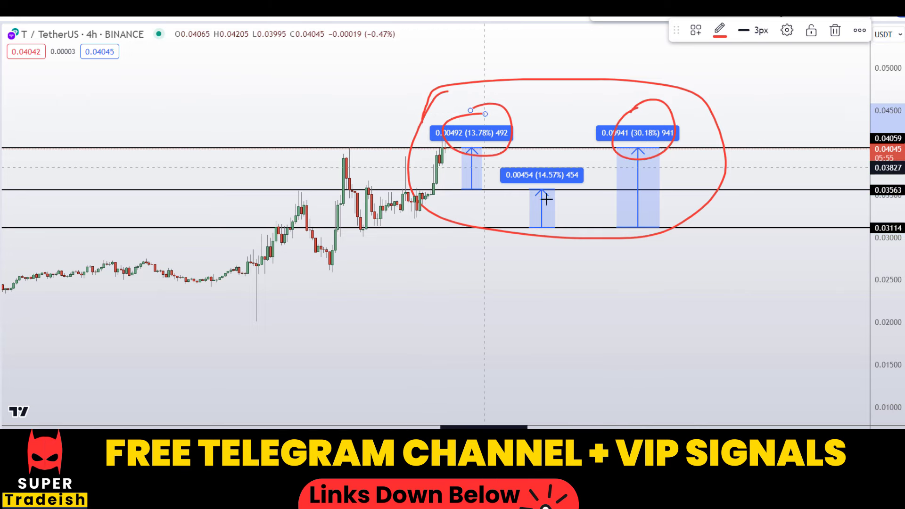
pyautogui.moveTo(543, 142)
pyautogui.mouseDown()
pyautogui.moveTo(584, 154)
pyautogui.moveTo(562, 149)
pyautogui.mouseUp()
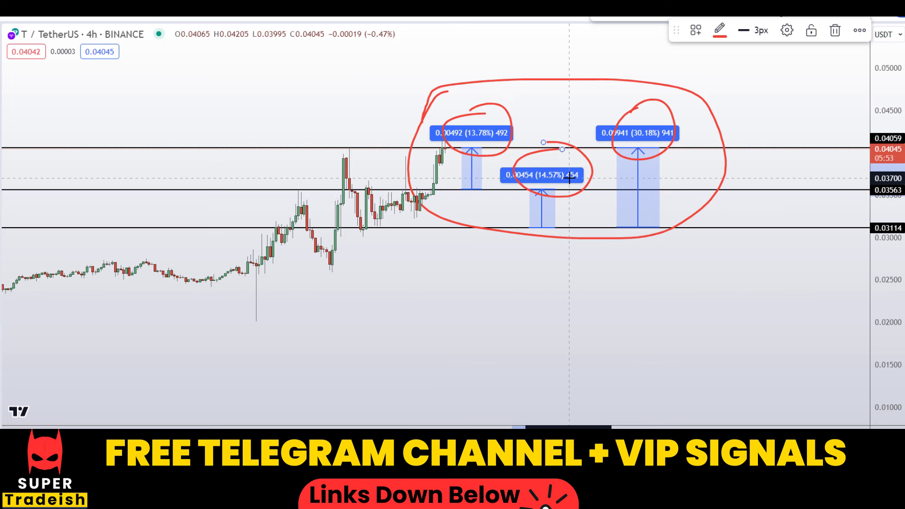
pyautogui.hotkey('ctrl', 'z')
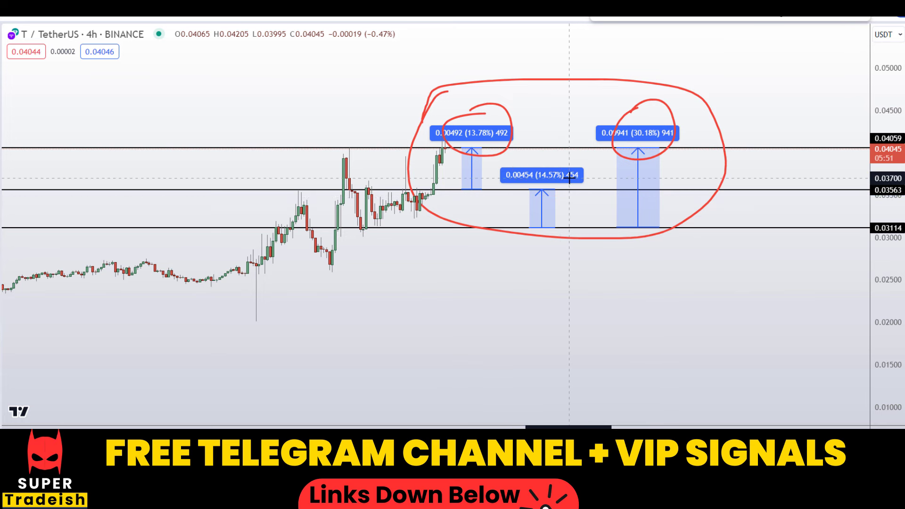